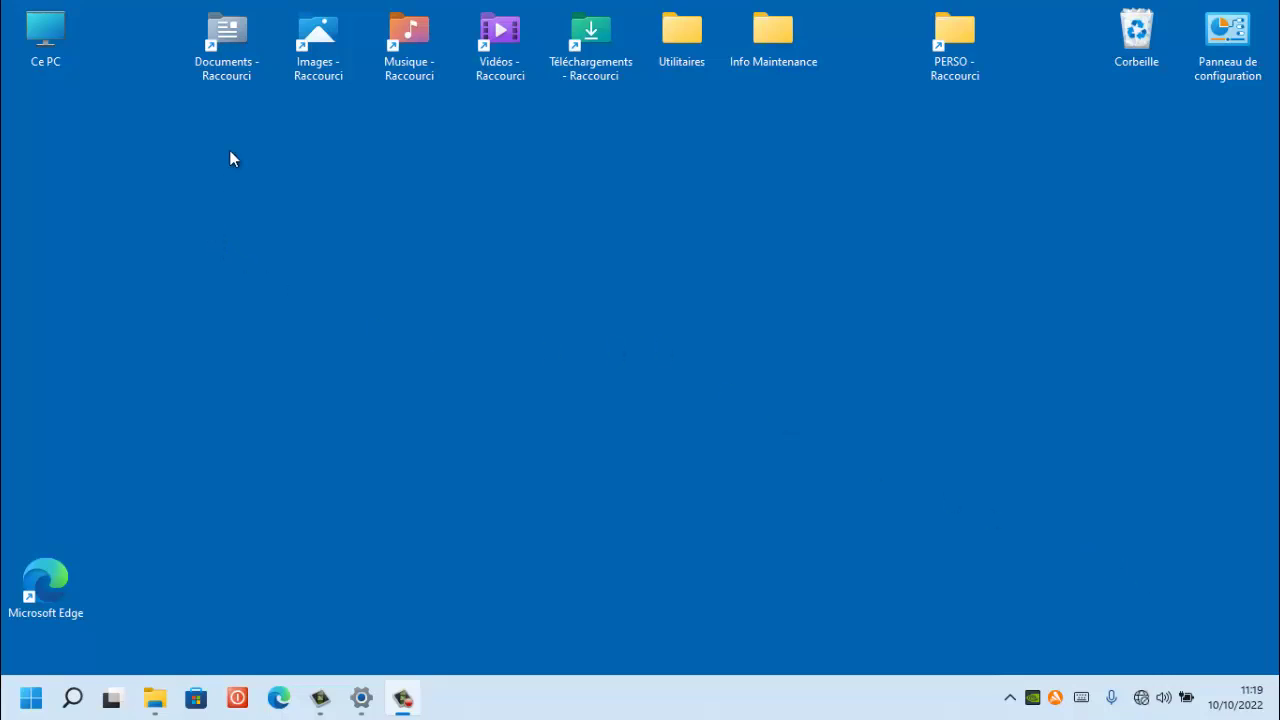
# Open the Documents folder from the desktop, maximize its window and create a folder named "La seine" in it.
pyautogui.doubleClick(237, 56)
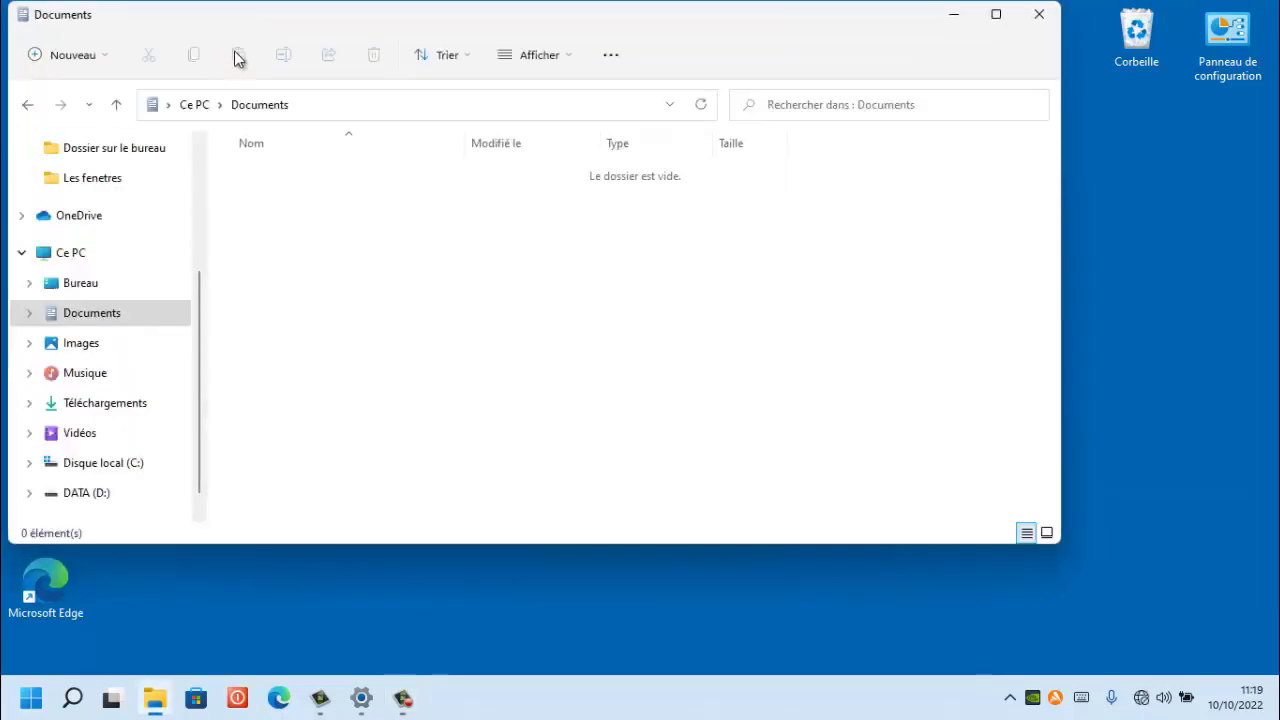
pyautogui.click(998, 17)
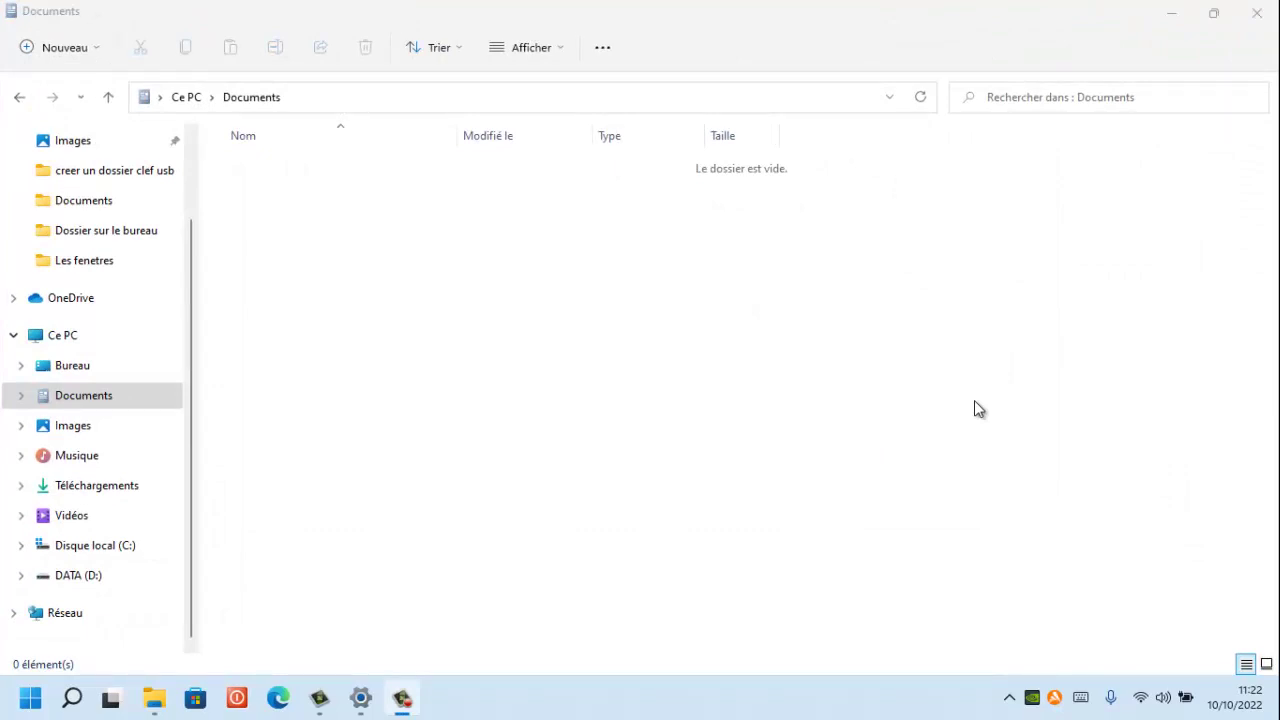
pyautogui.click(479, 241)
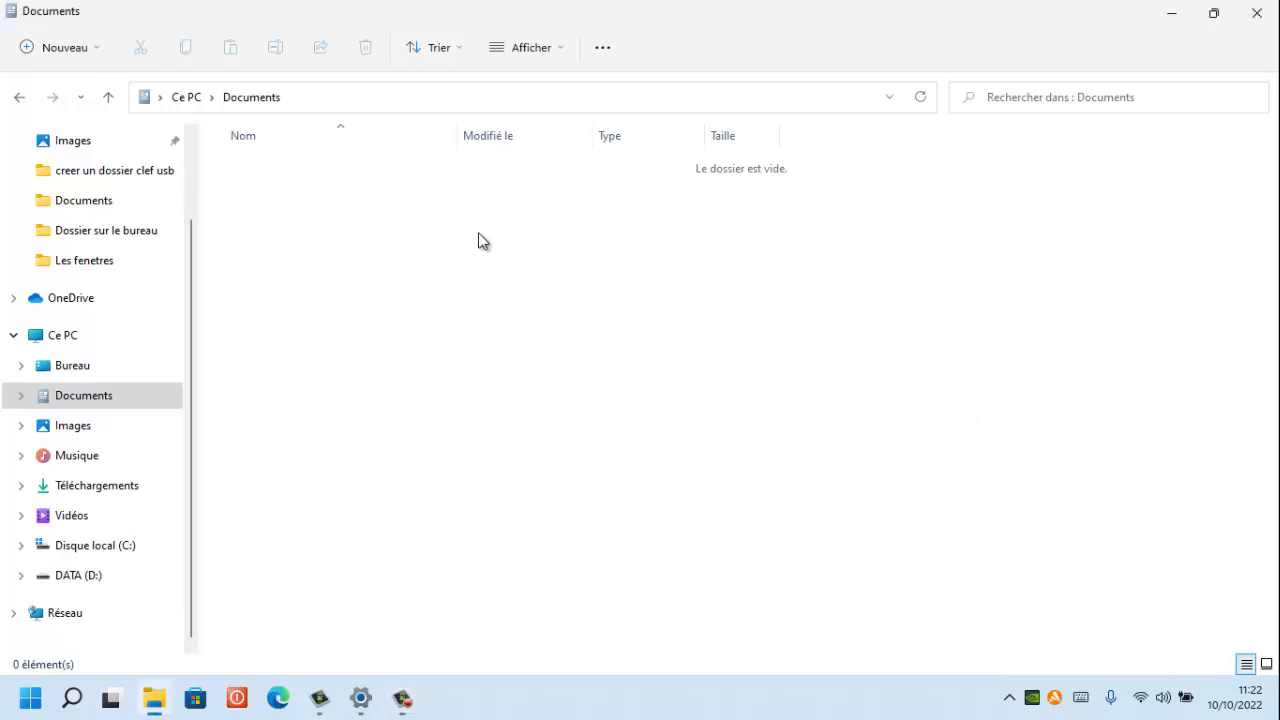
pyautogui.rightClick(479, 241)
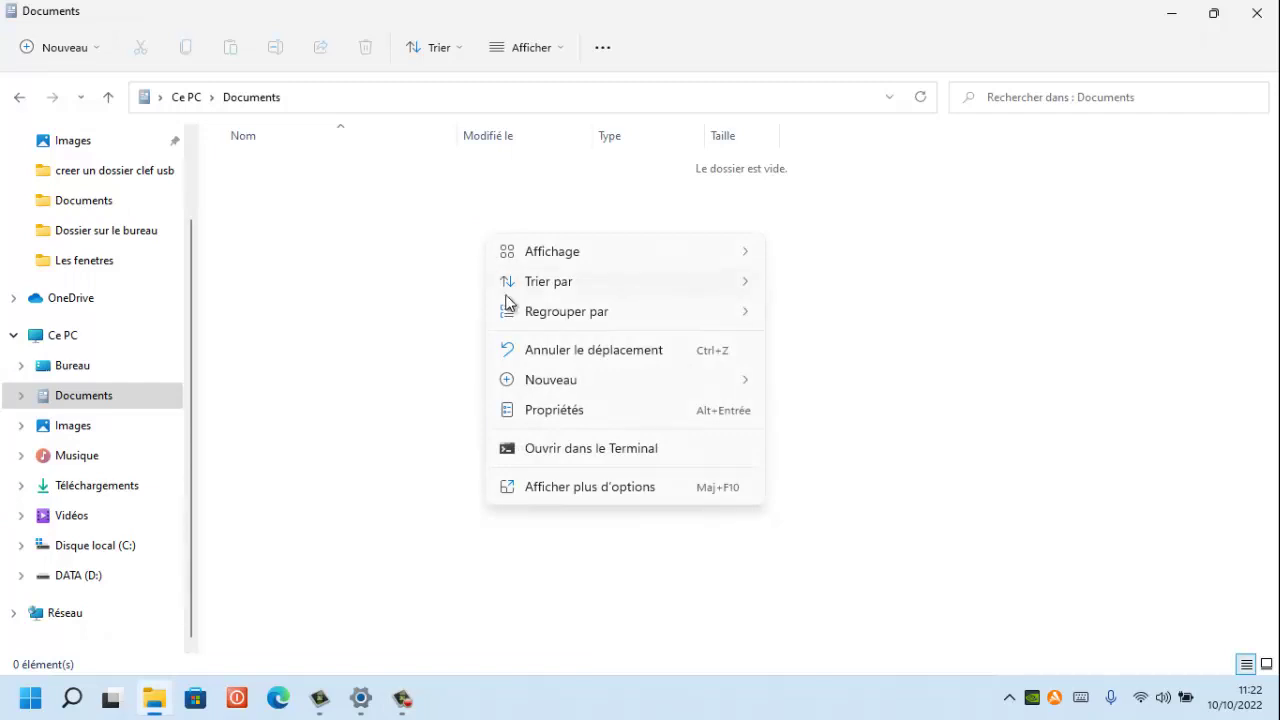
pyautogui.moveTo(558, 391)
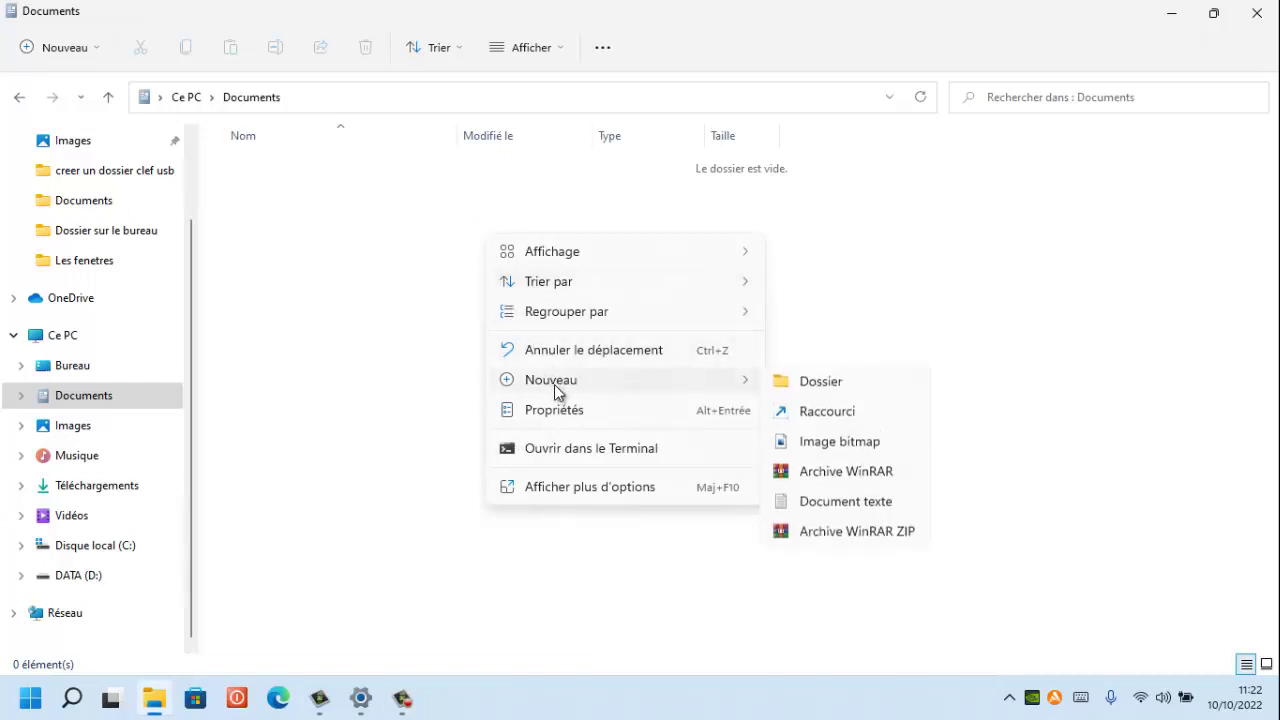
pyautogui.click(814, 388)
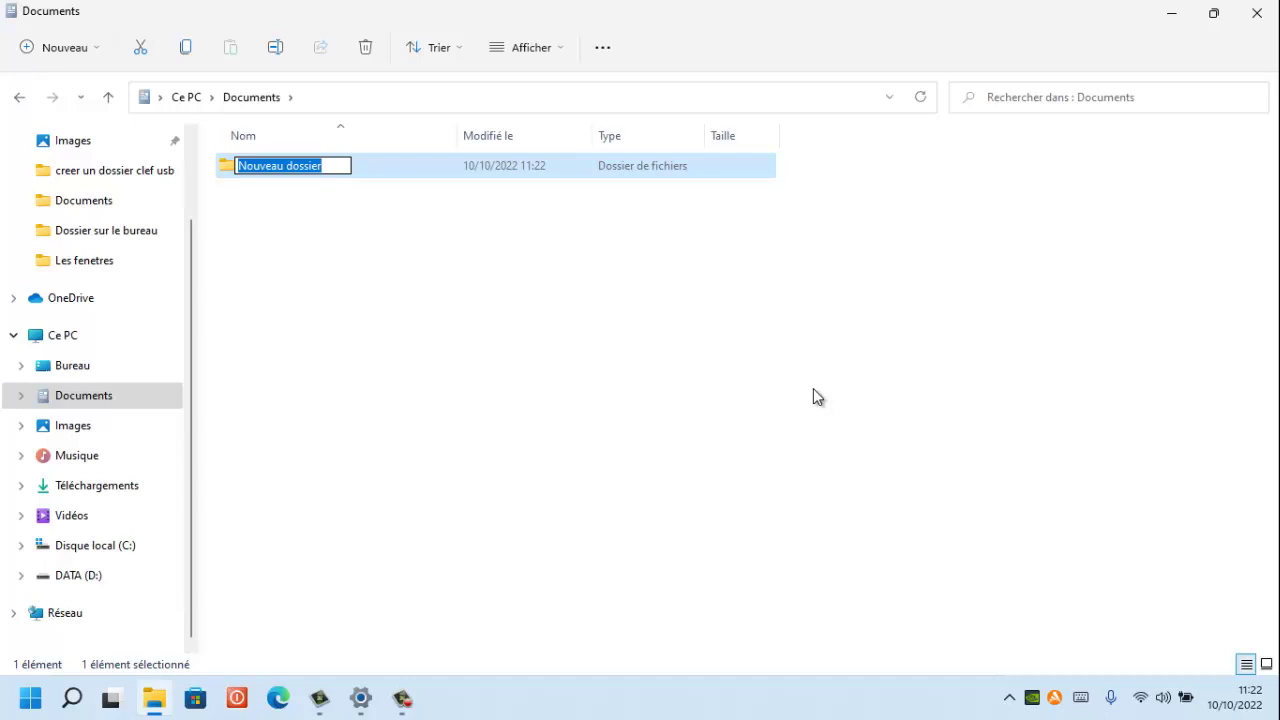
pyautogui.write('La')
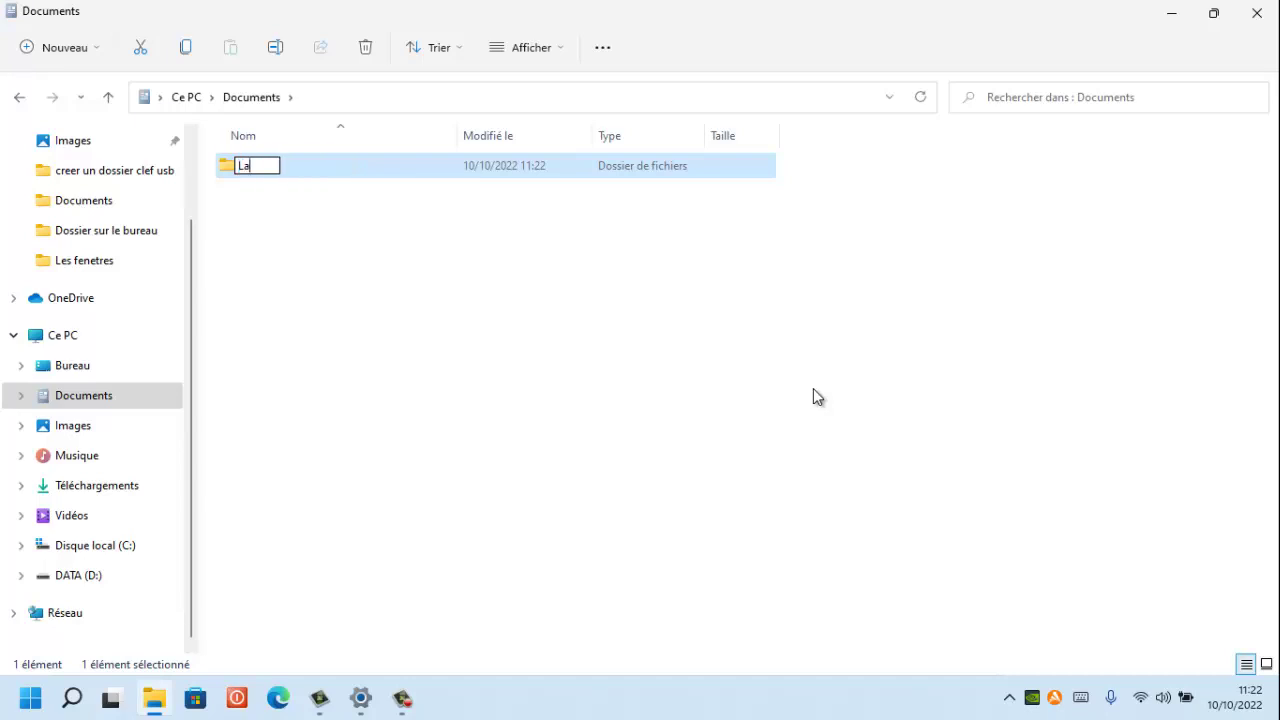
pyautogui.write(' seine')
pyautogui.press('Return')
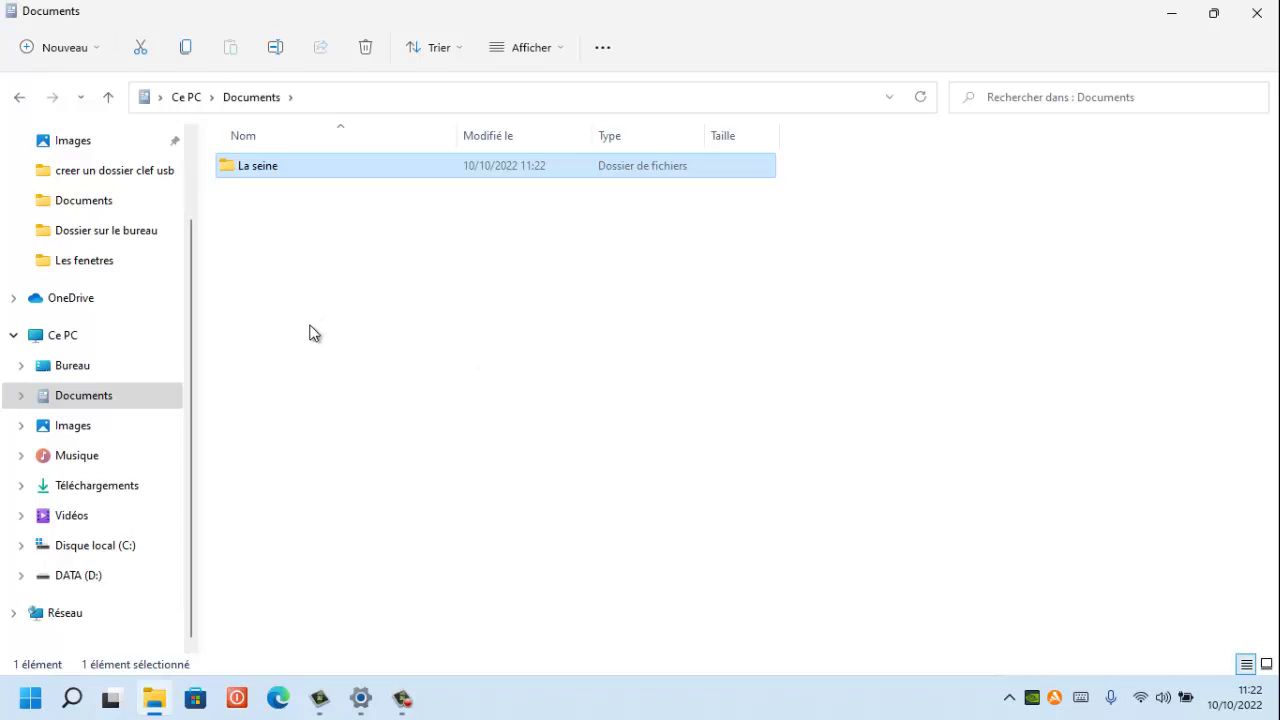
# Create a second folder named "Le Rhone" in Documents.
pyautogui.click(80, 62)
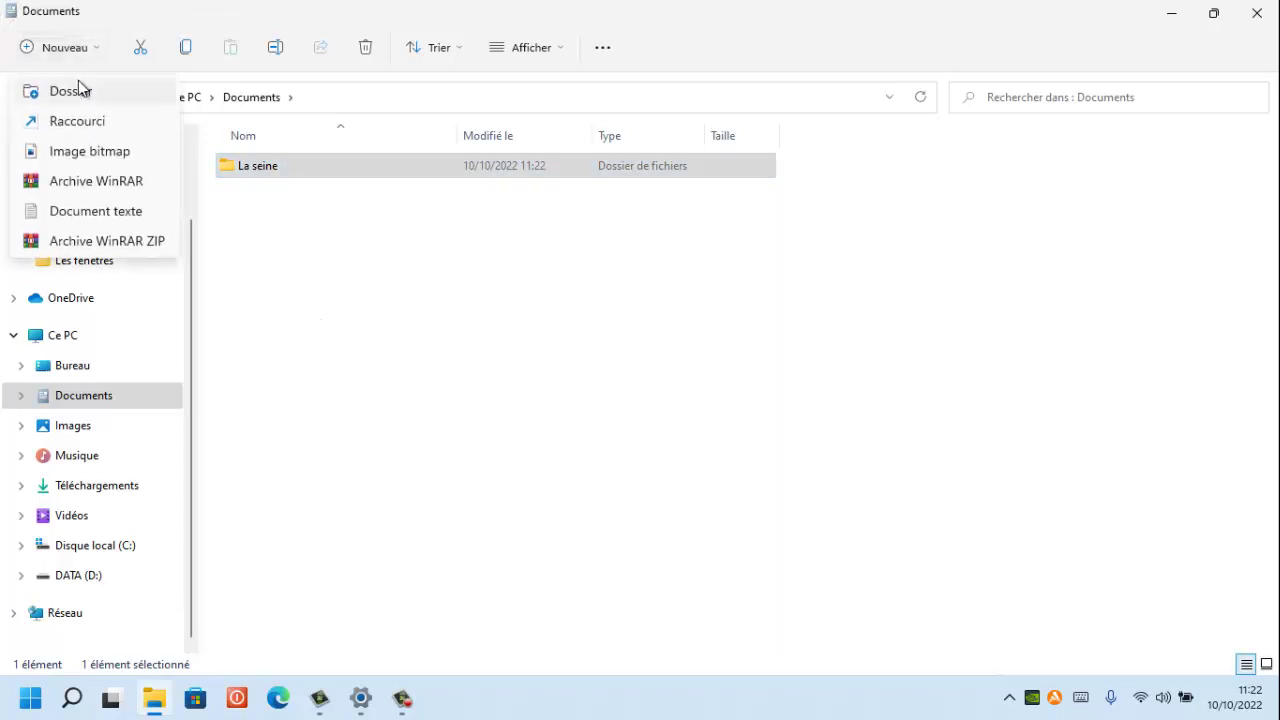
pyautogui.click(72, 92)
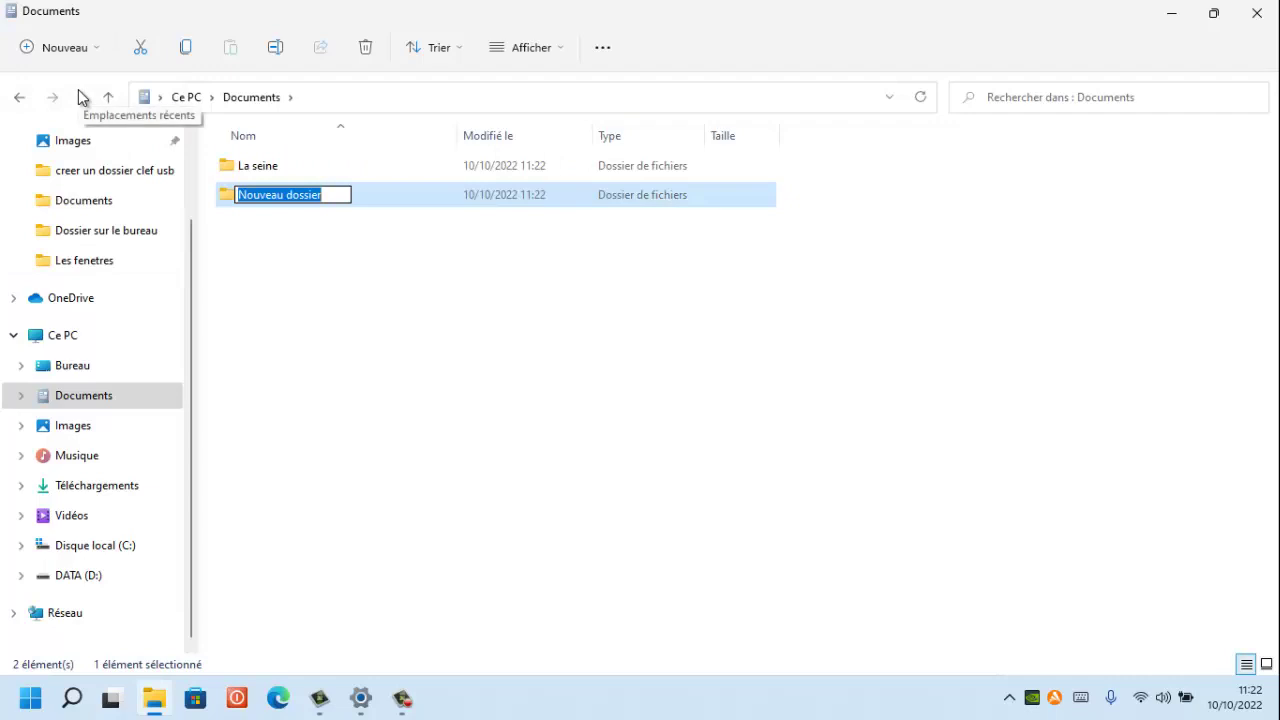
pyautogui.press('BackSpace')
pyautogui.write('Le')
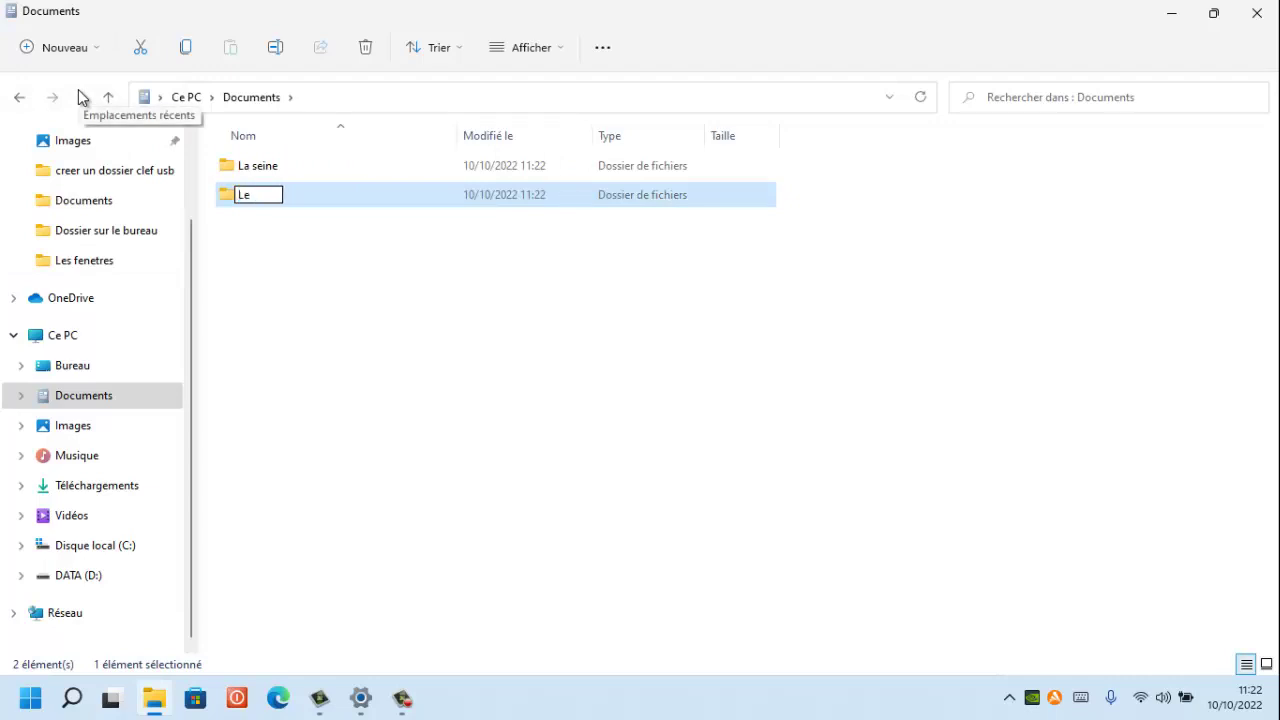
pyautogui.write(' Rhone')
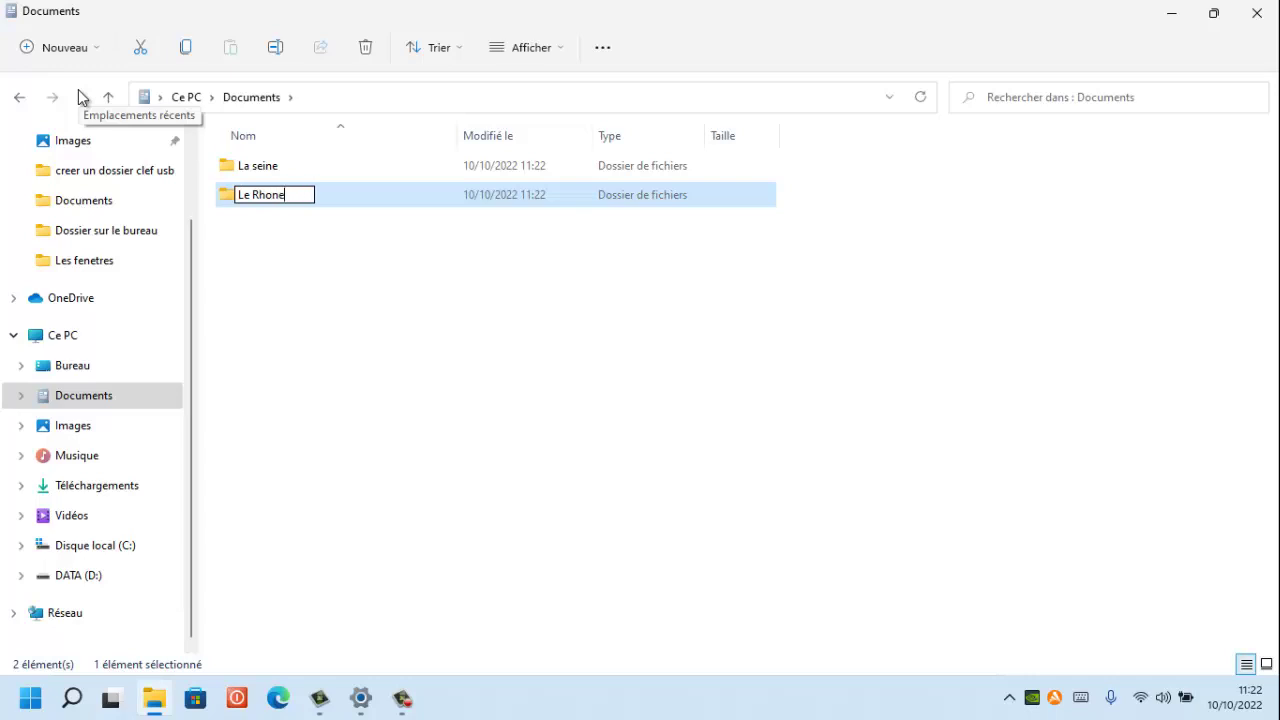
pyautogui.press('Return')
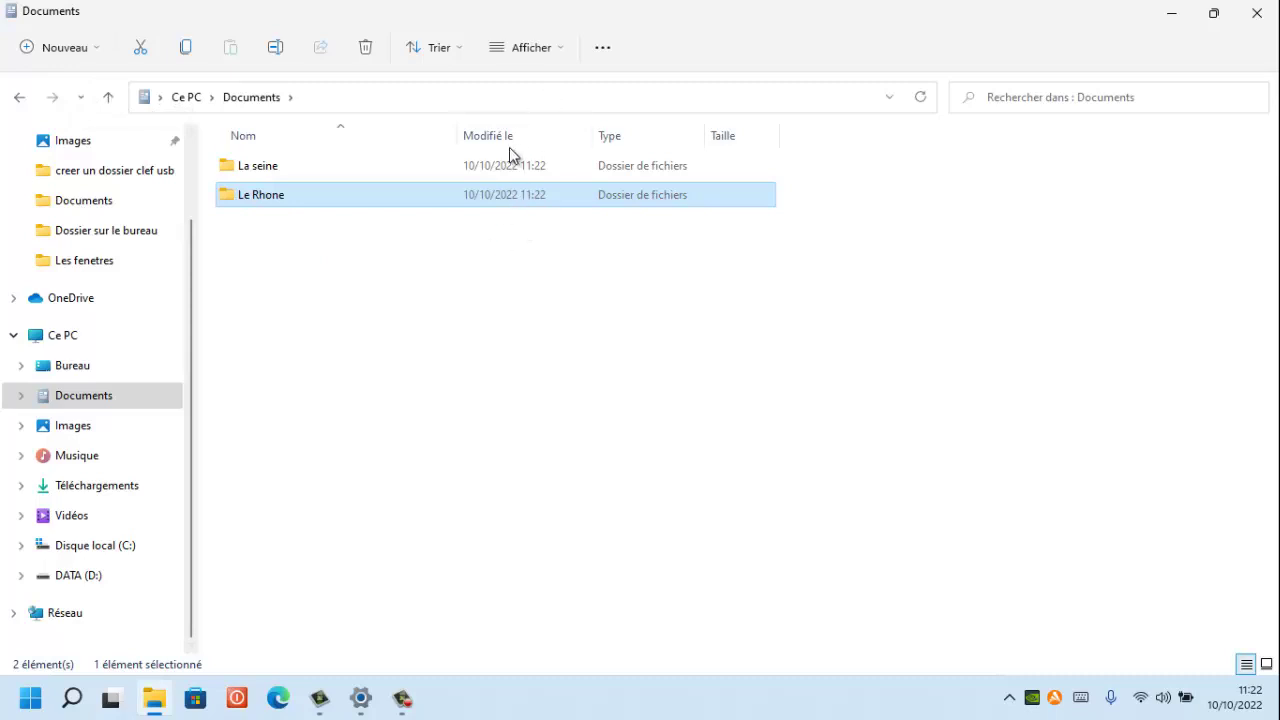
# Display the contents of Documents as very large icons (Très grandes icônes) and clear the selection.
pyautogui.click(553, 50)
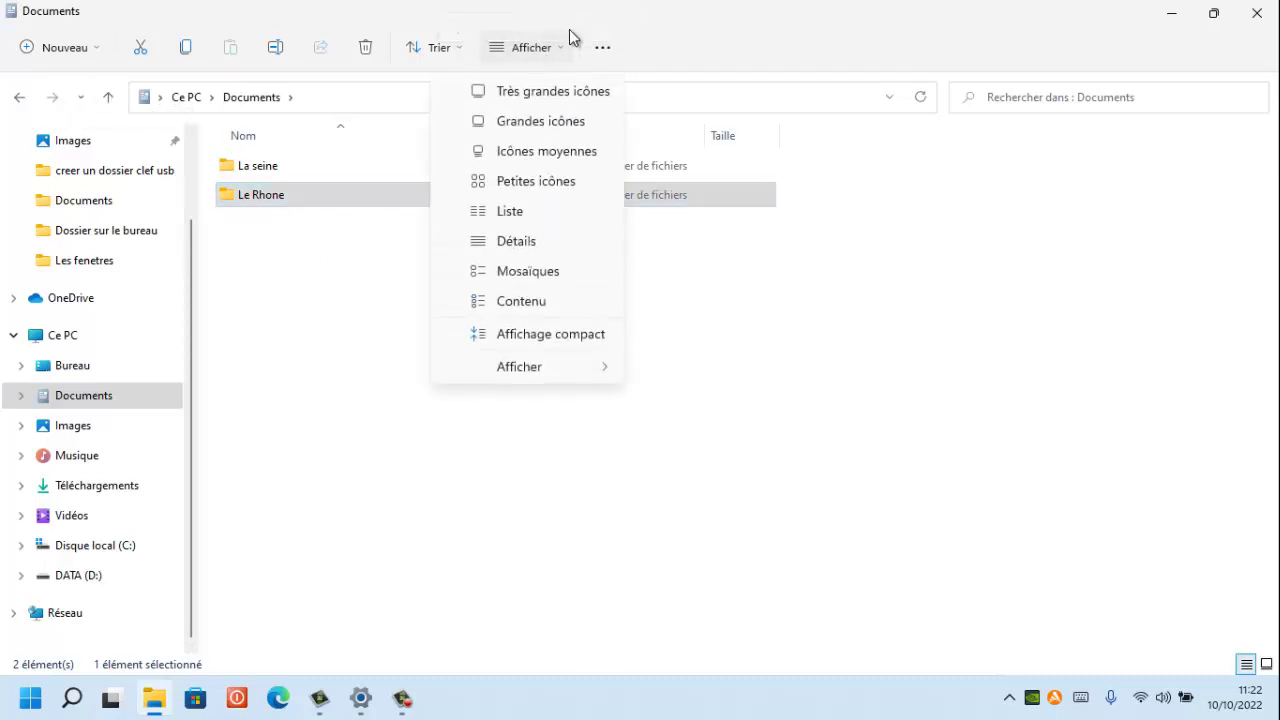
pyautogui.click(558, 91)
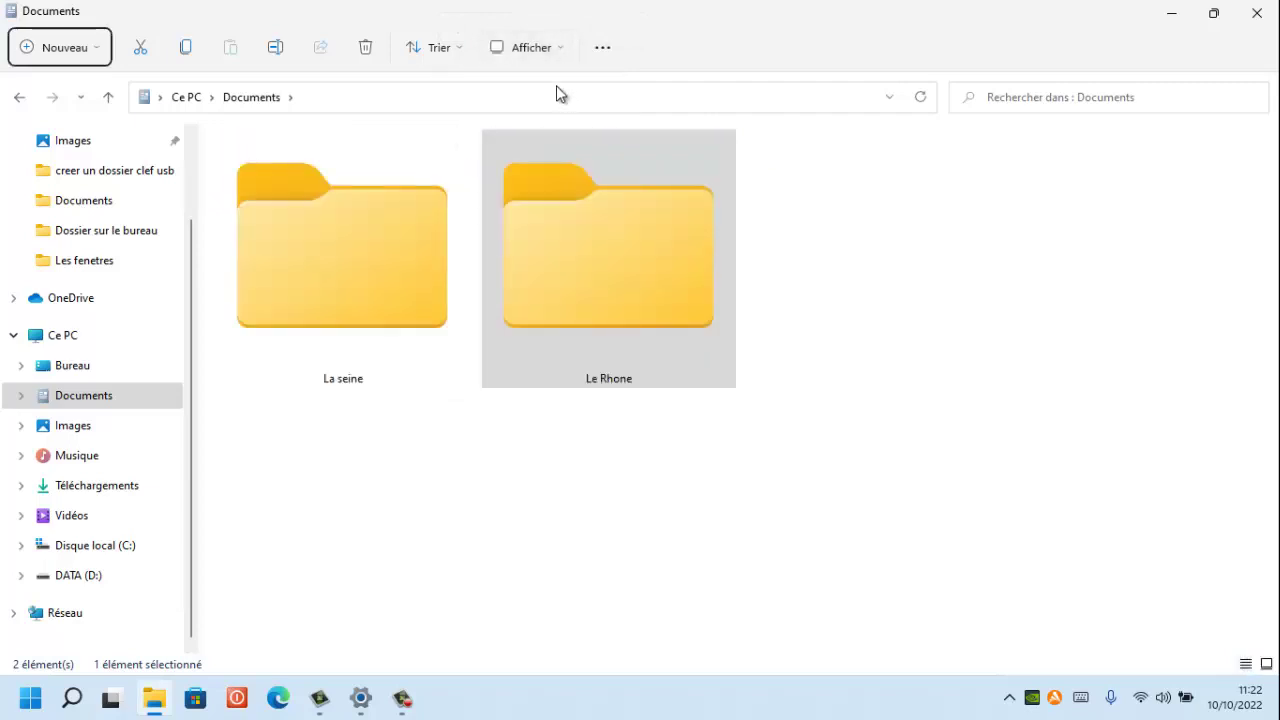
pyautogui.click(666, 500)
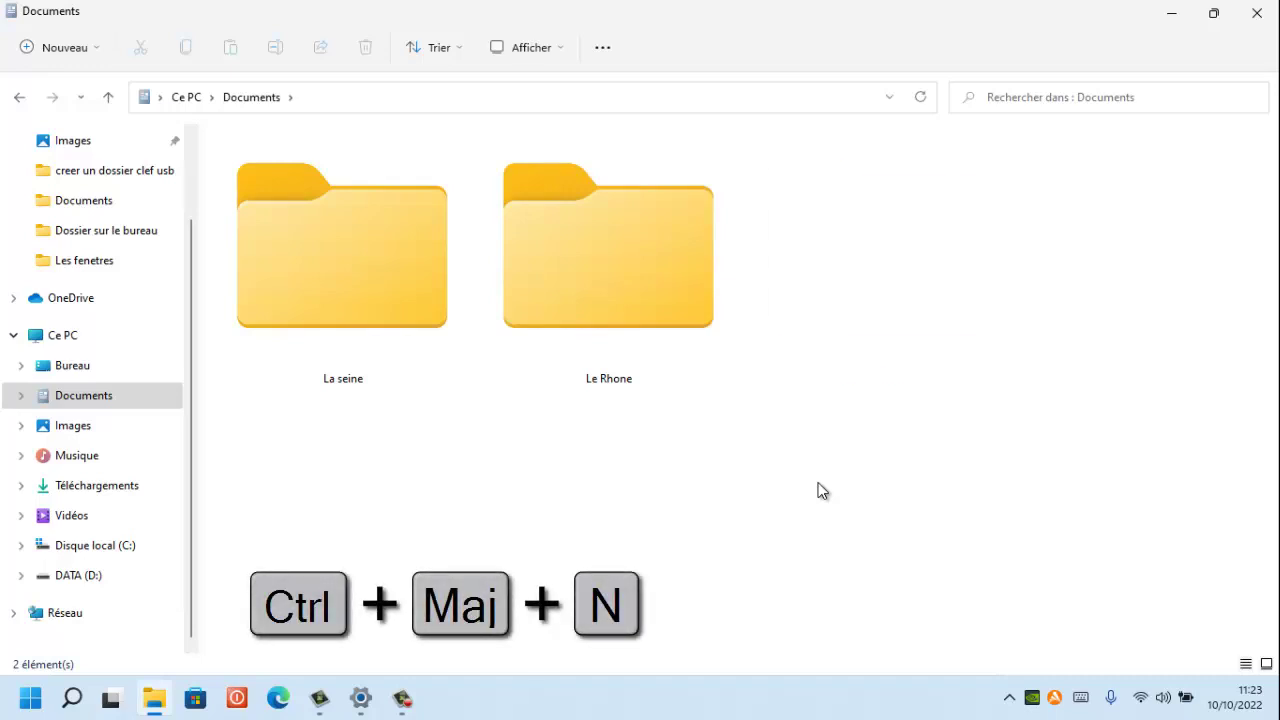
# Create a new folder named "La loire" in Documents.
pyautogui.hotkey('ctrl', 'shift', 'n')
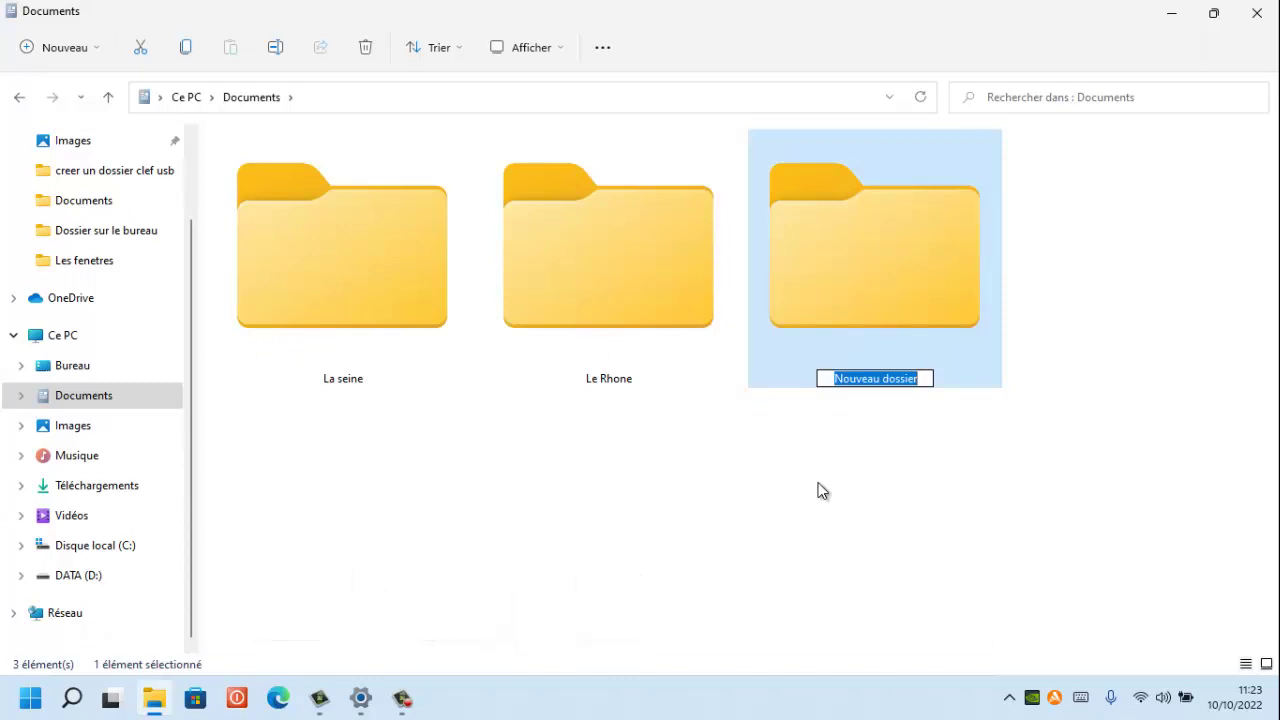
pyautogui.write('La l')
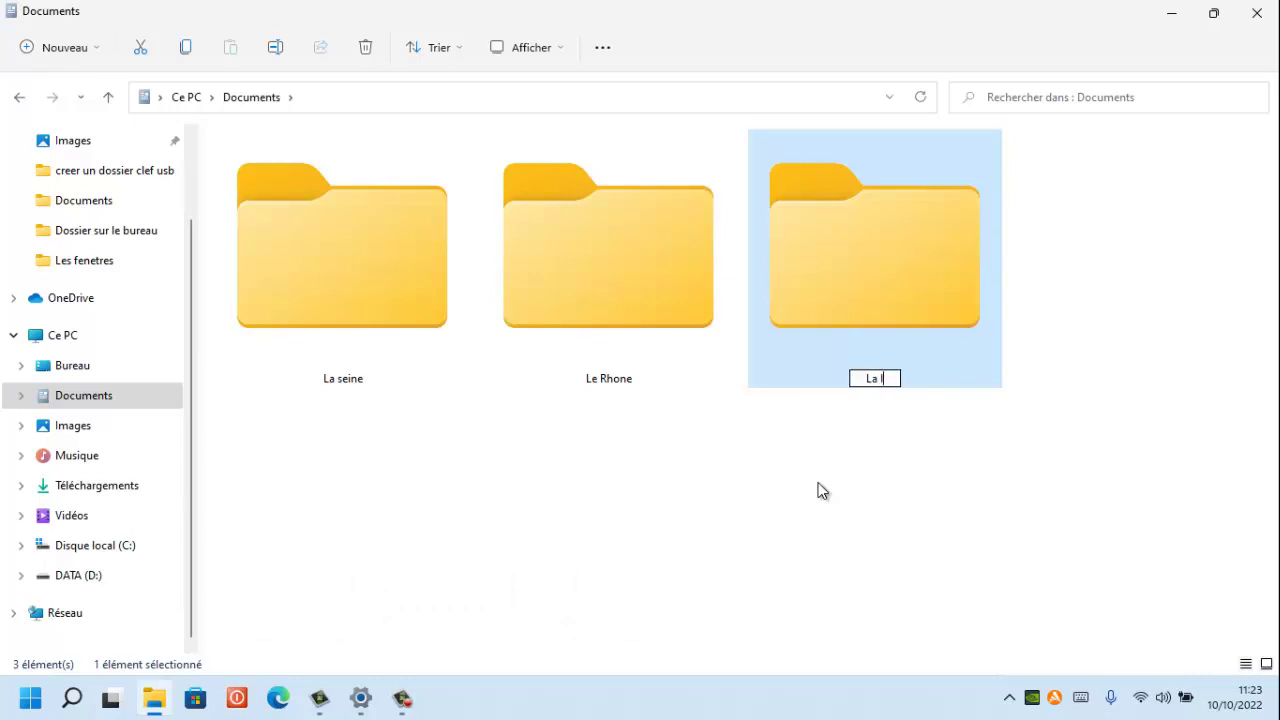
pyautogui.write('oire')
pyautogui.press('Return')
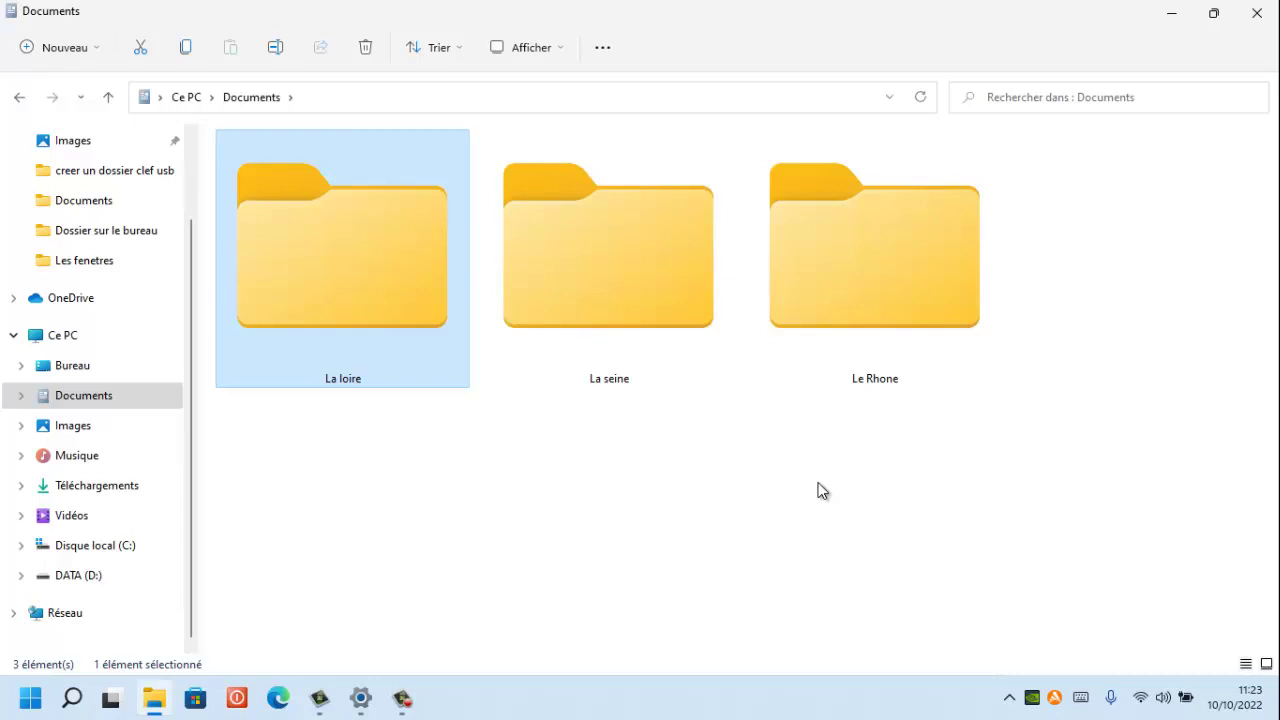
# Create a new folder named "Le Rhin" in Documents.
pyautogui.hotkey('ctrl', 'shift', 'n')
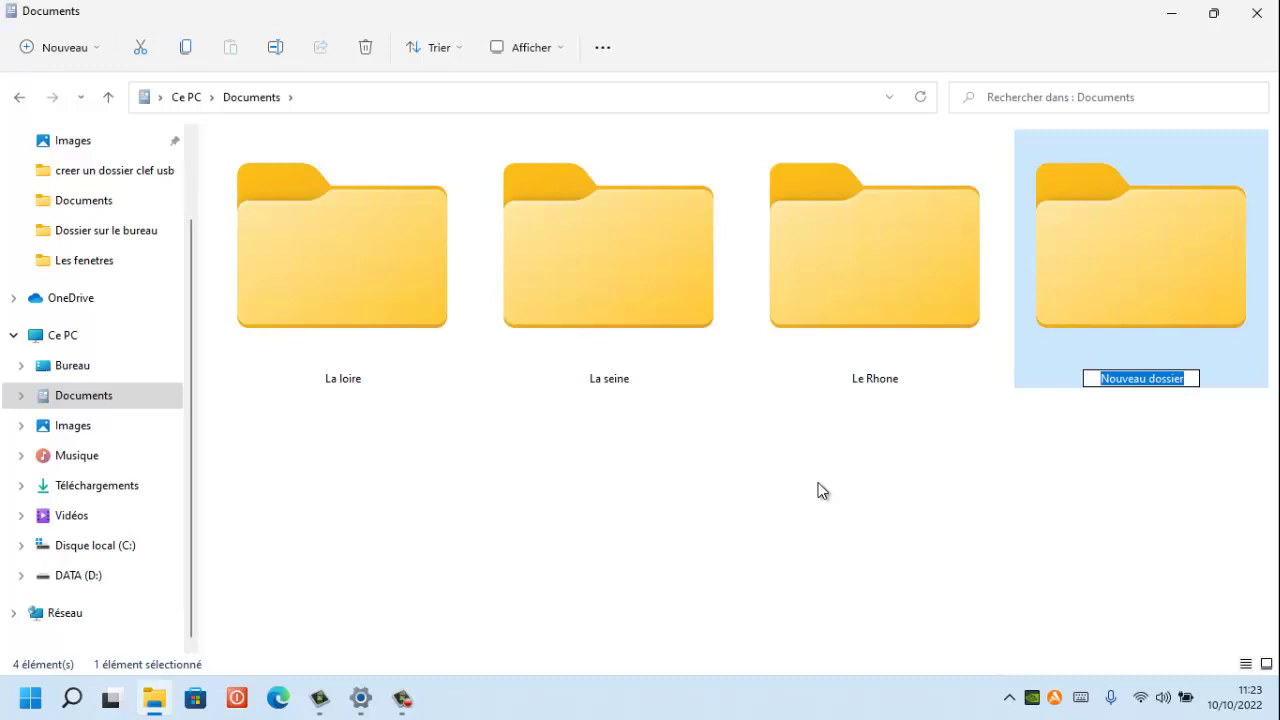
pyautogui.write('Le ')
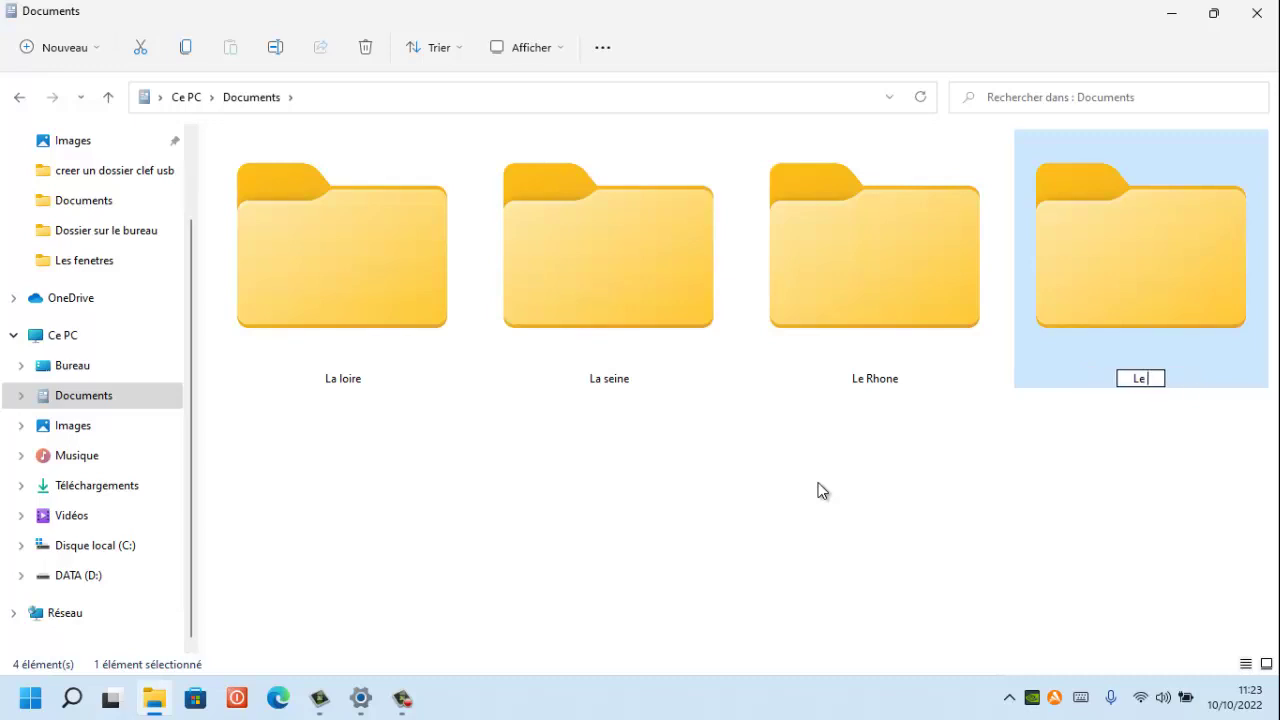
pyautogui.write('Rhin')
pyautogui.press('Return')
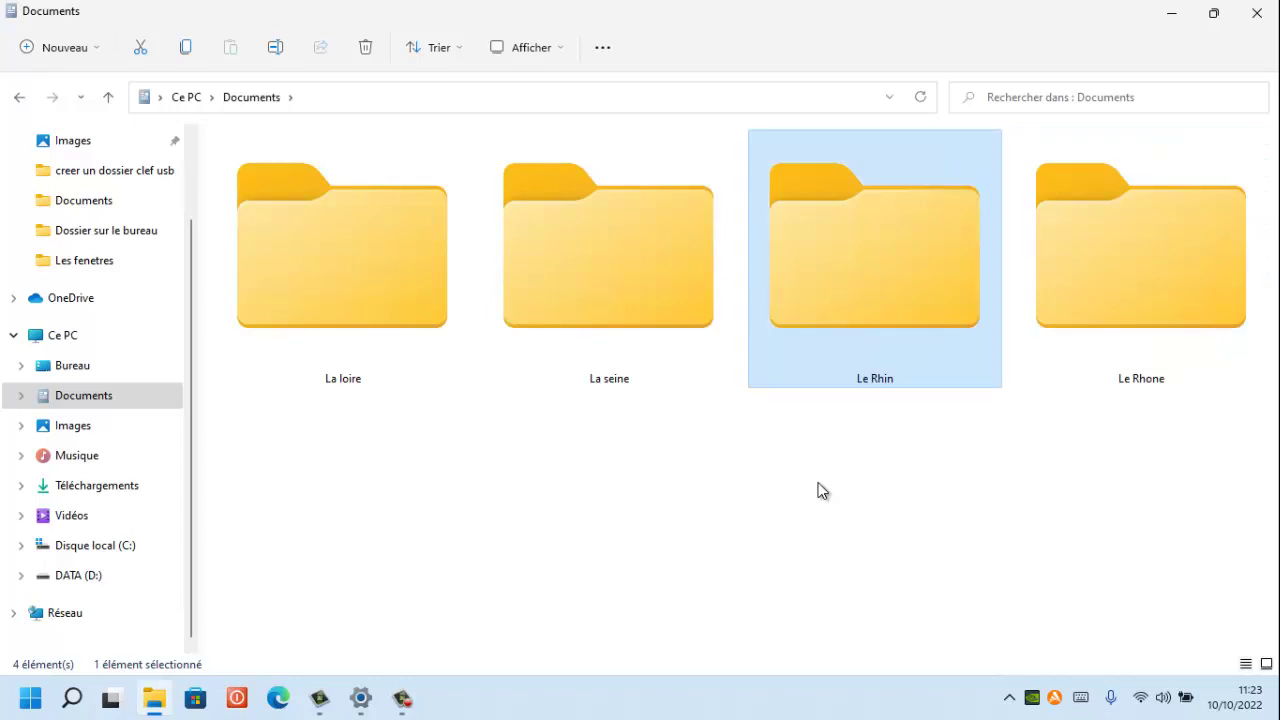
# Create a new folder named "La Dordogne" in Documents.
pyautogui.hotkey('ctrl', 'shift', 'n')
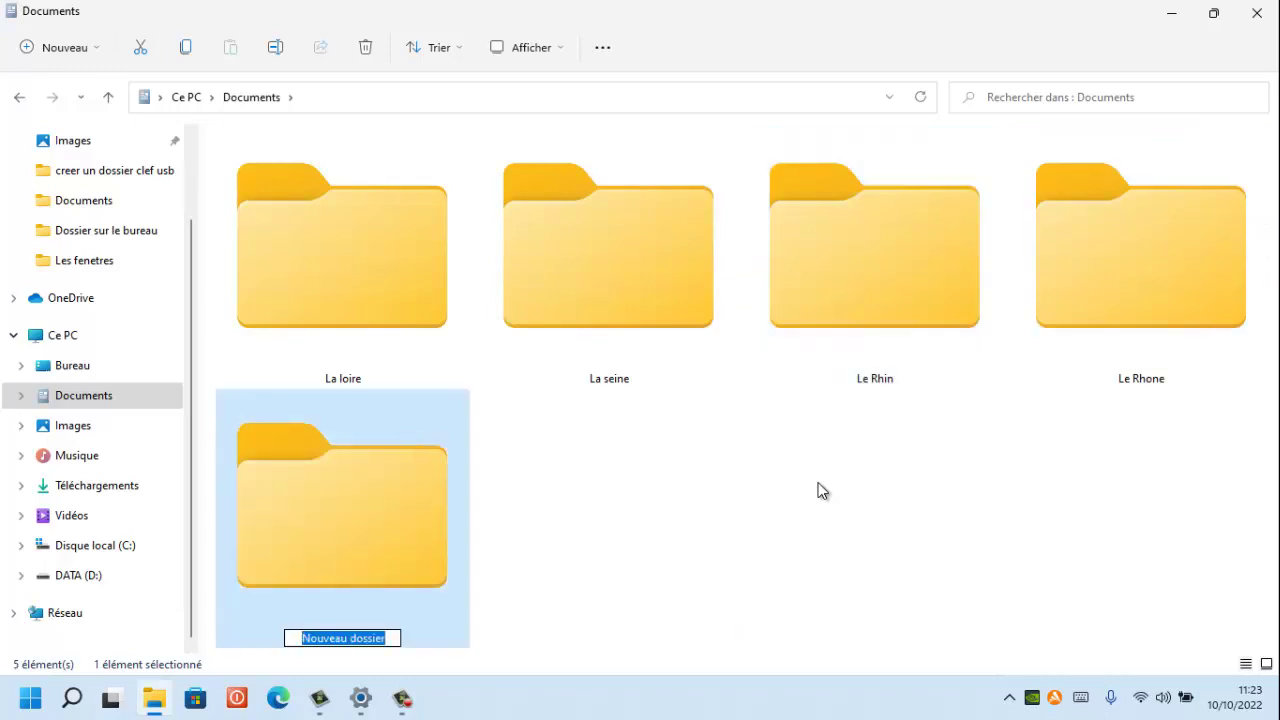
pyautogui.write('La ')
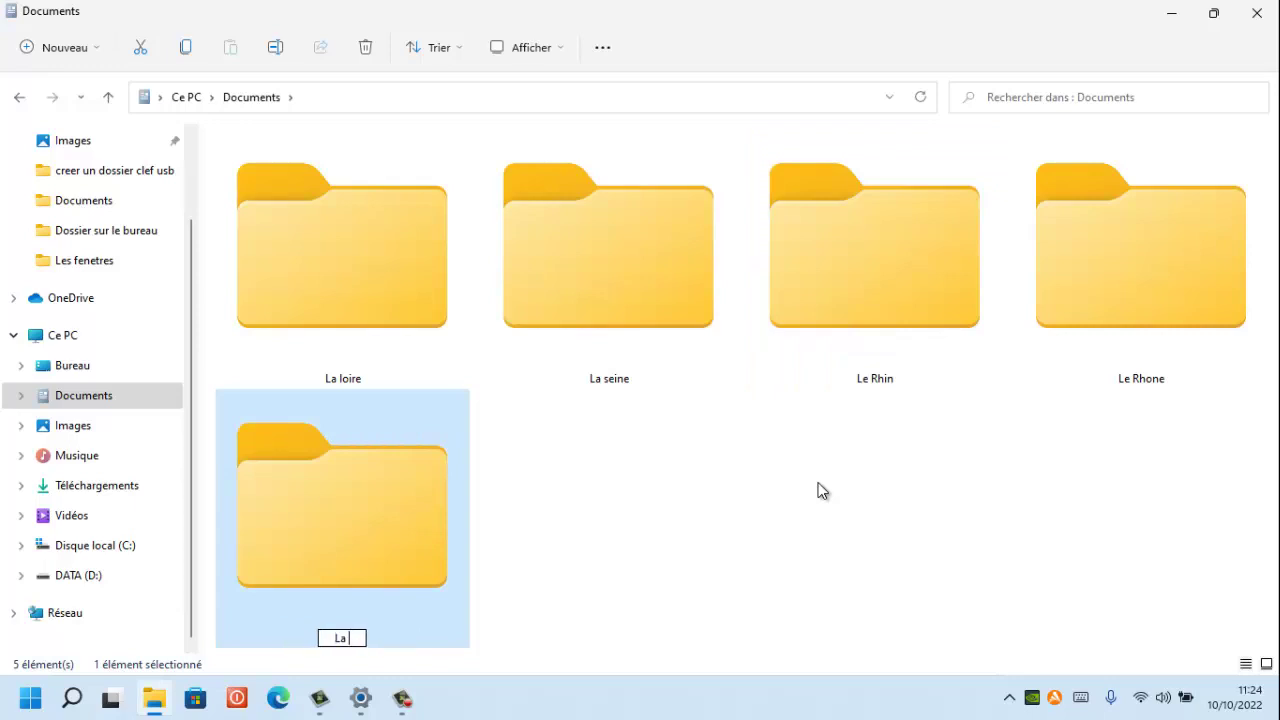
pyautogui.write('Dord')
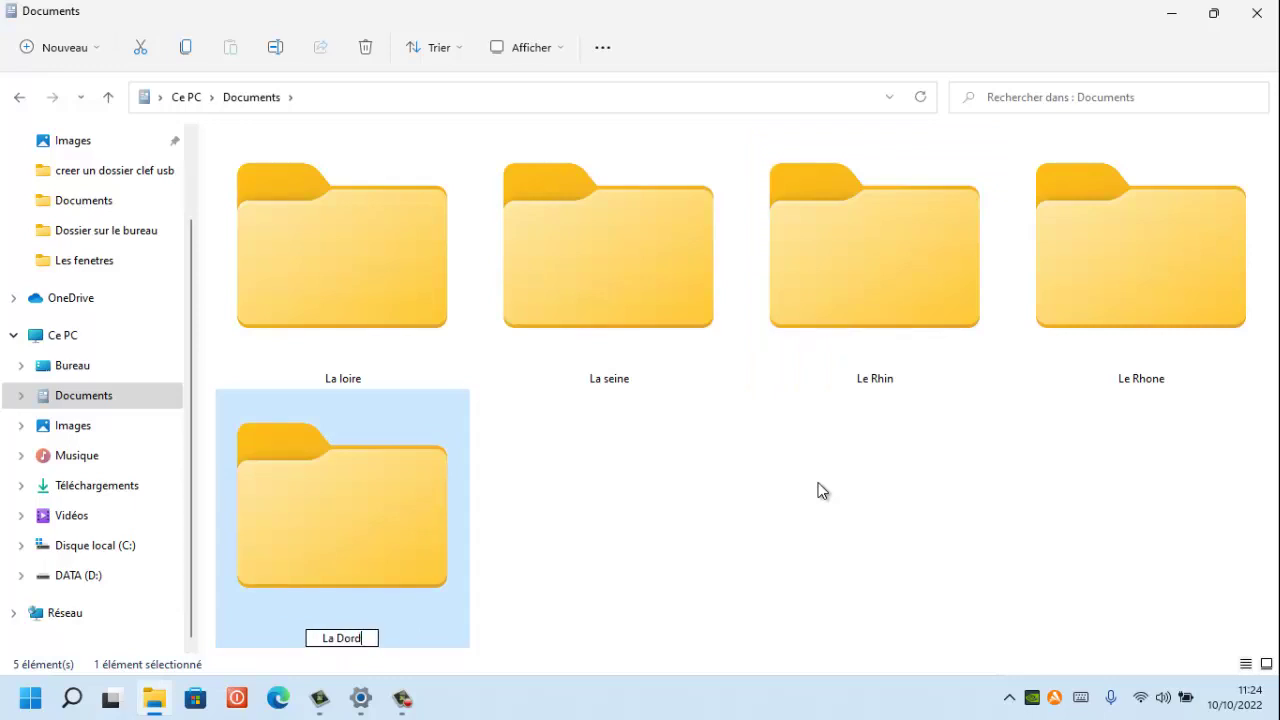
pyautogui.write('ogne')
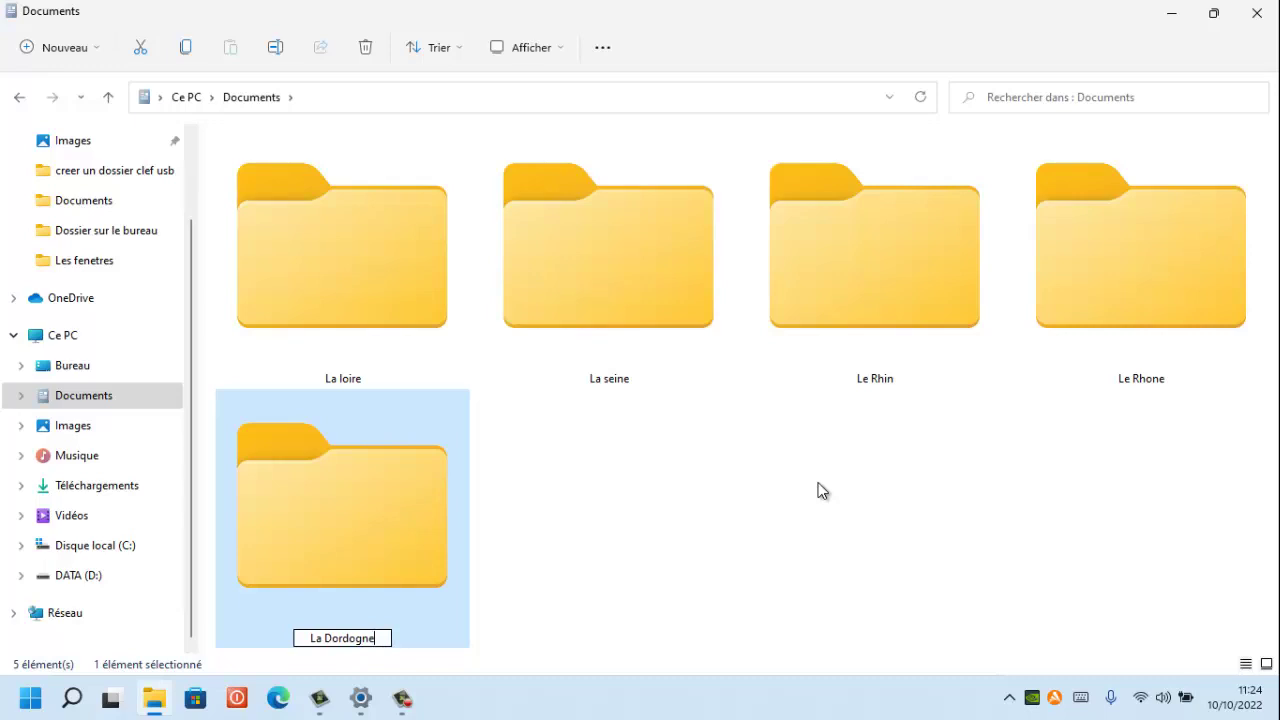
pyautogui.press('Return')
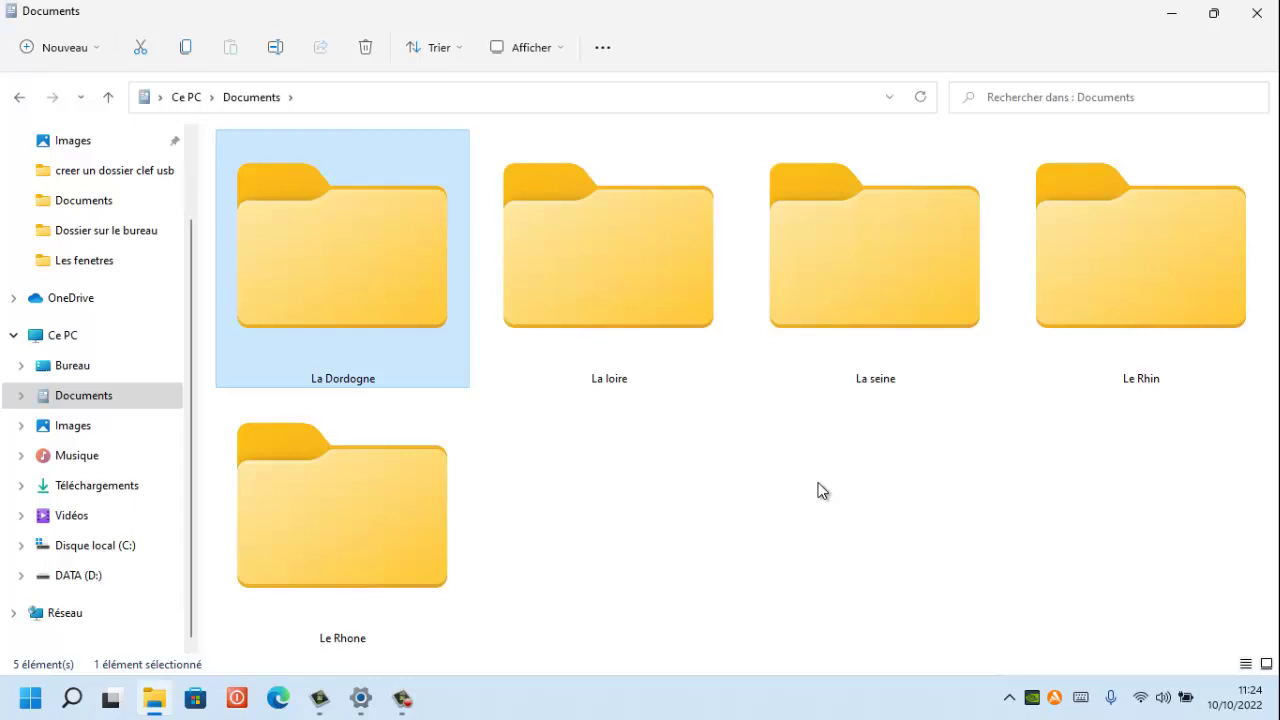
# Create a new folder named "Les fleuves" in Documents.
pyautogui.hotkey('ctrl', 'shift', 'n')
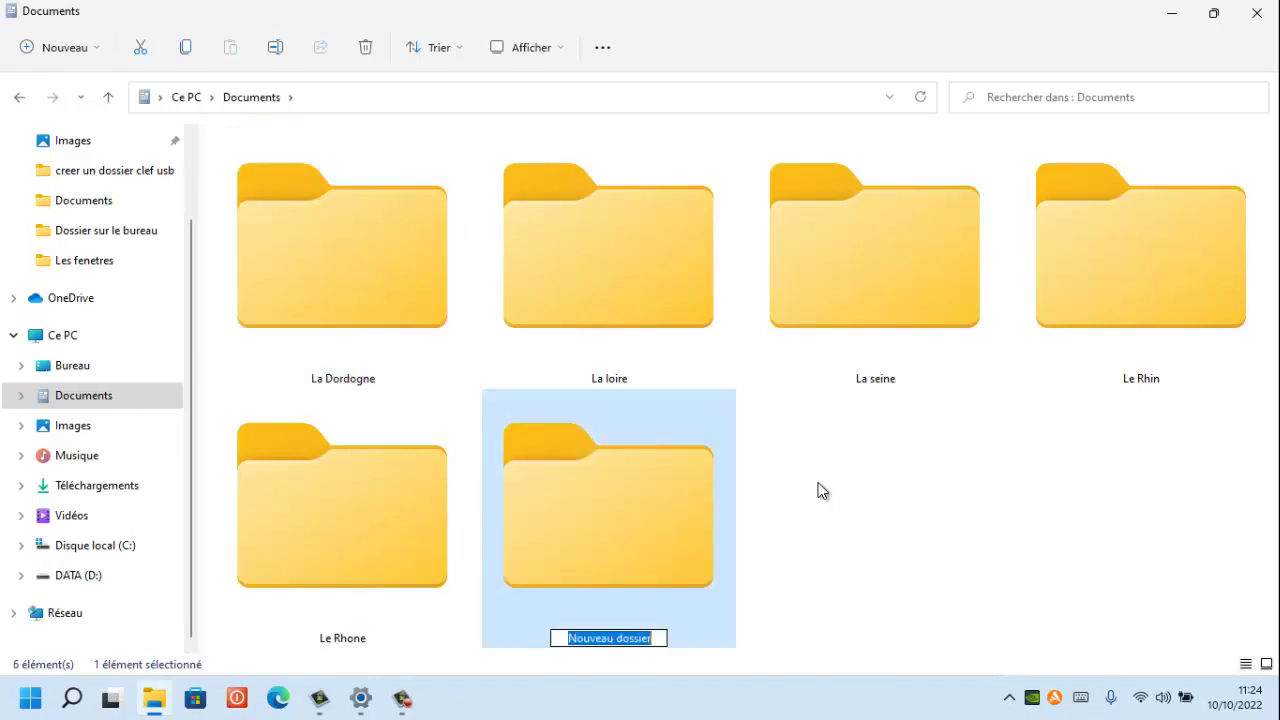
pyautogui.press('BackSpace')
pyautogui.write('Les')
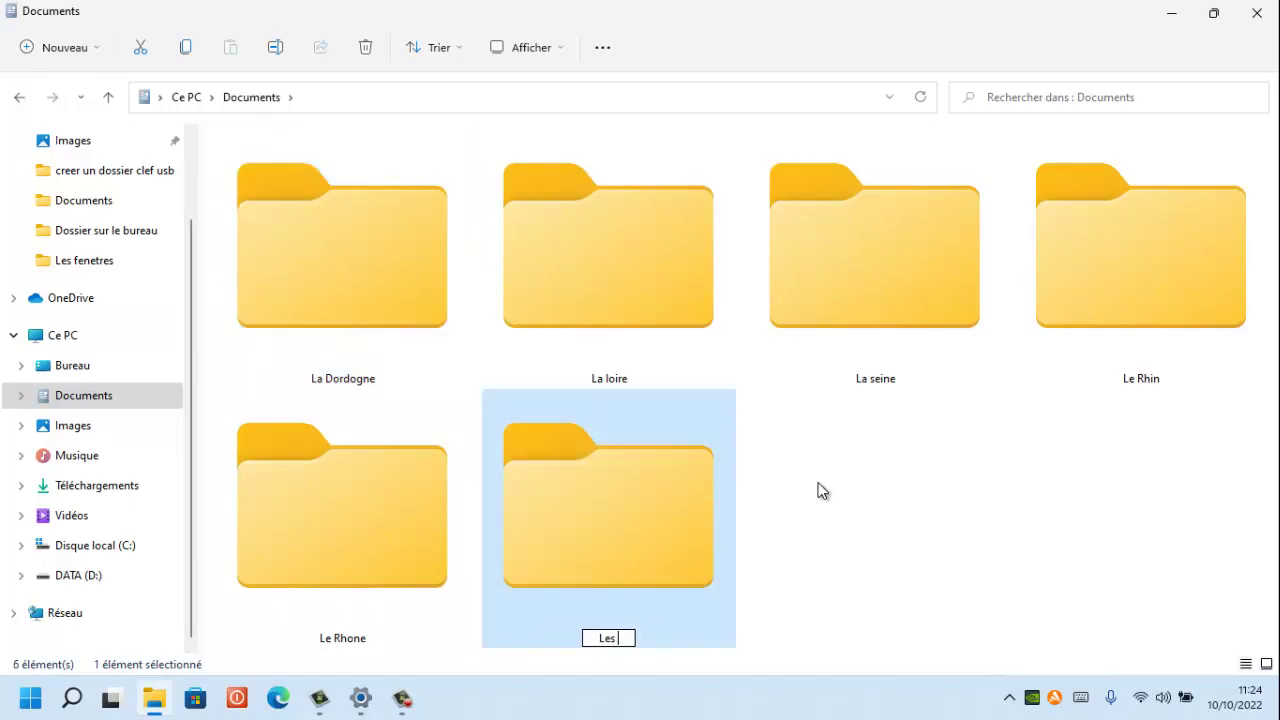
pyautogui.write(' fleuves')
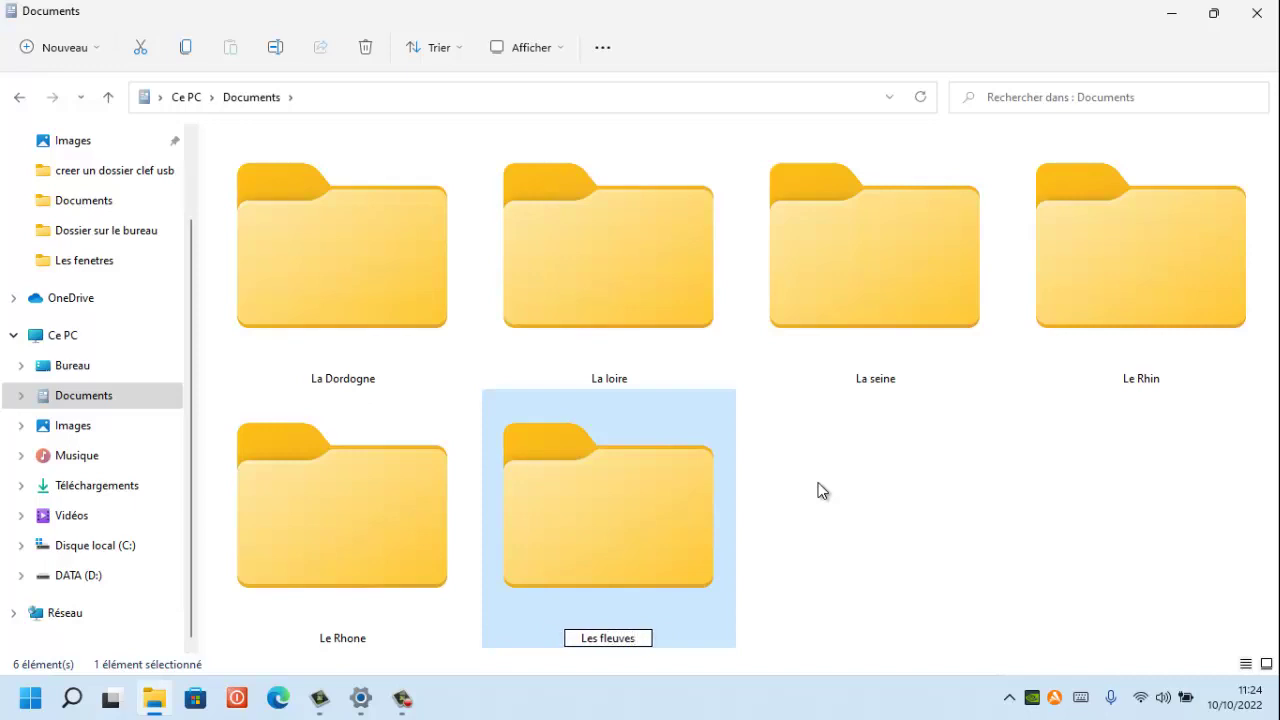
pyautogui.press('Return')
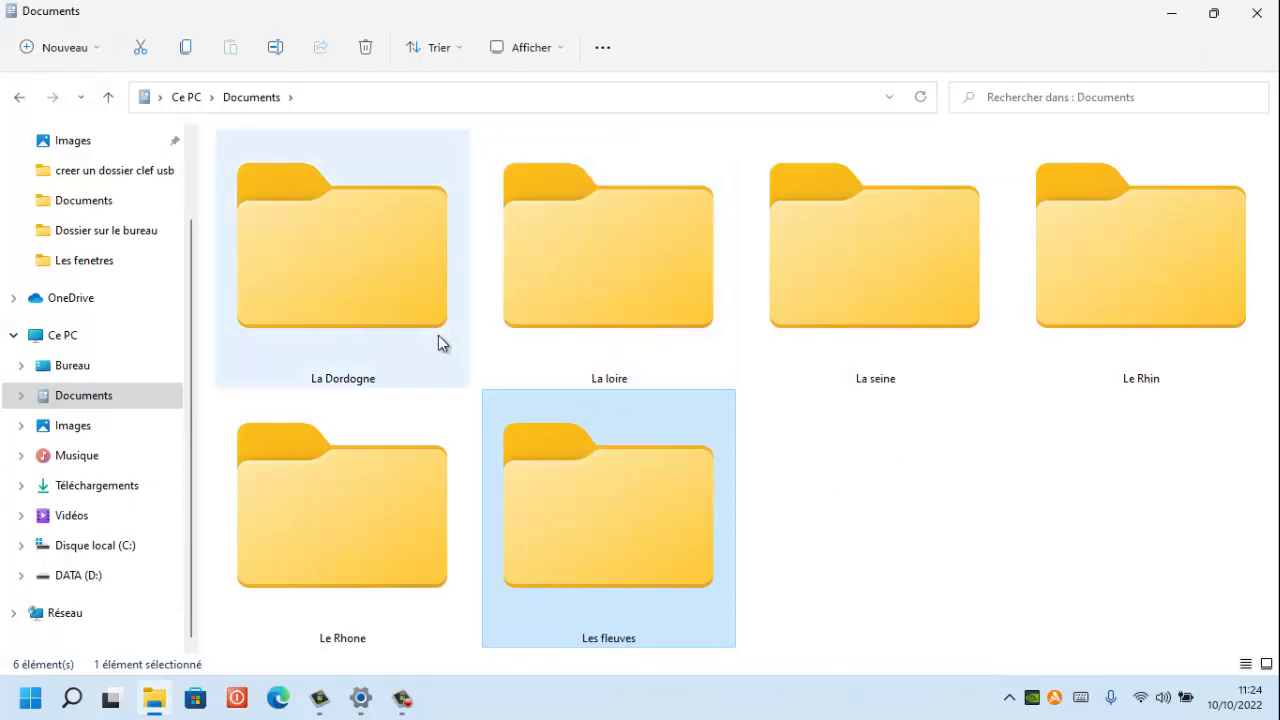
# Move the five folders La Dordogne, La loire, La seine, Le Rhin and Le Rhone into the Les fleuves folder.
pyautogui.click(369, 310)
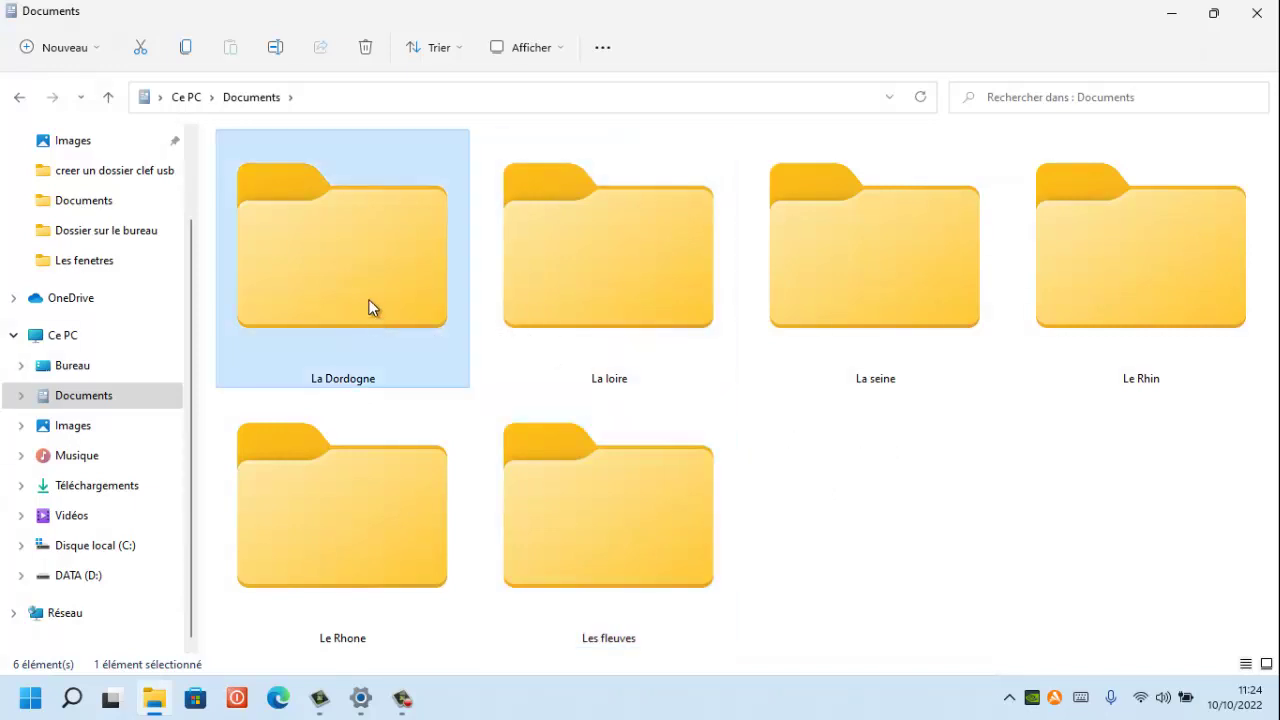
pyautogui.moveTo(369, 307)
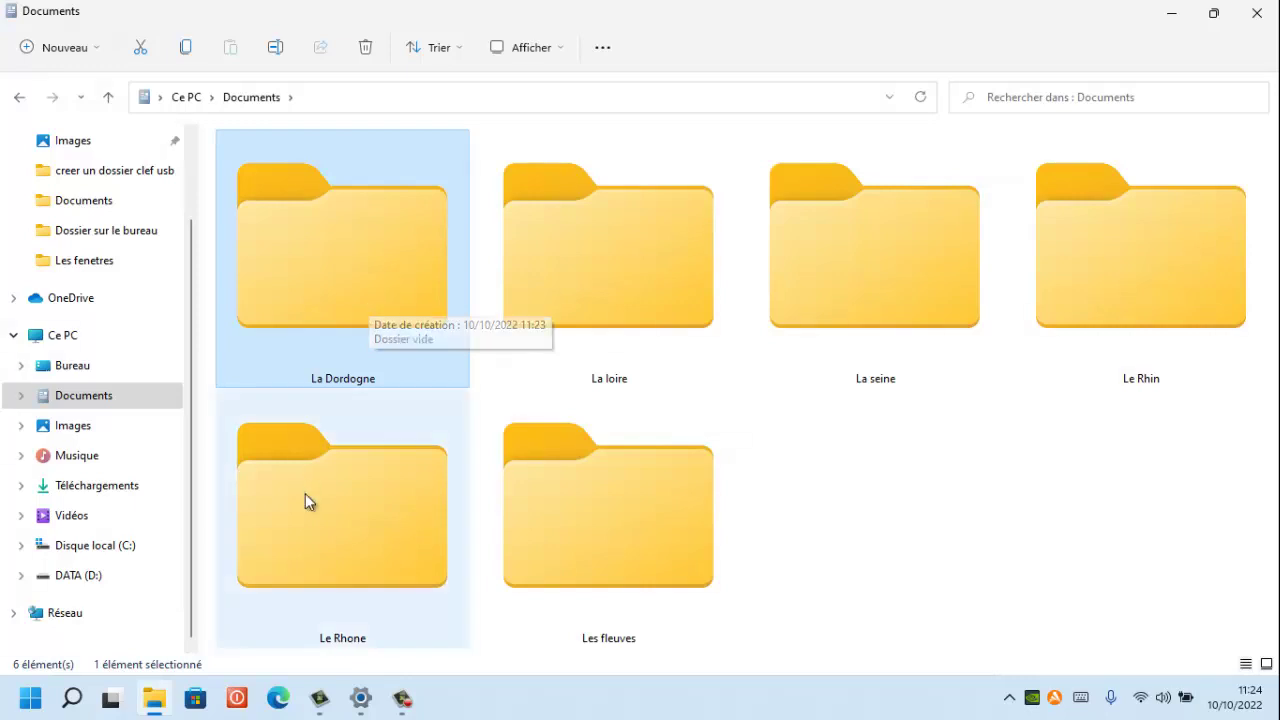
pyautogui.keyDown('shift'); pyautogui.click(329, 541); pyautogui.keyUp('shift')
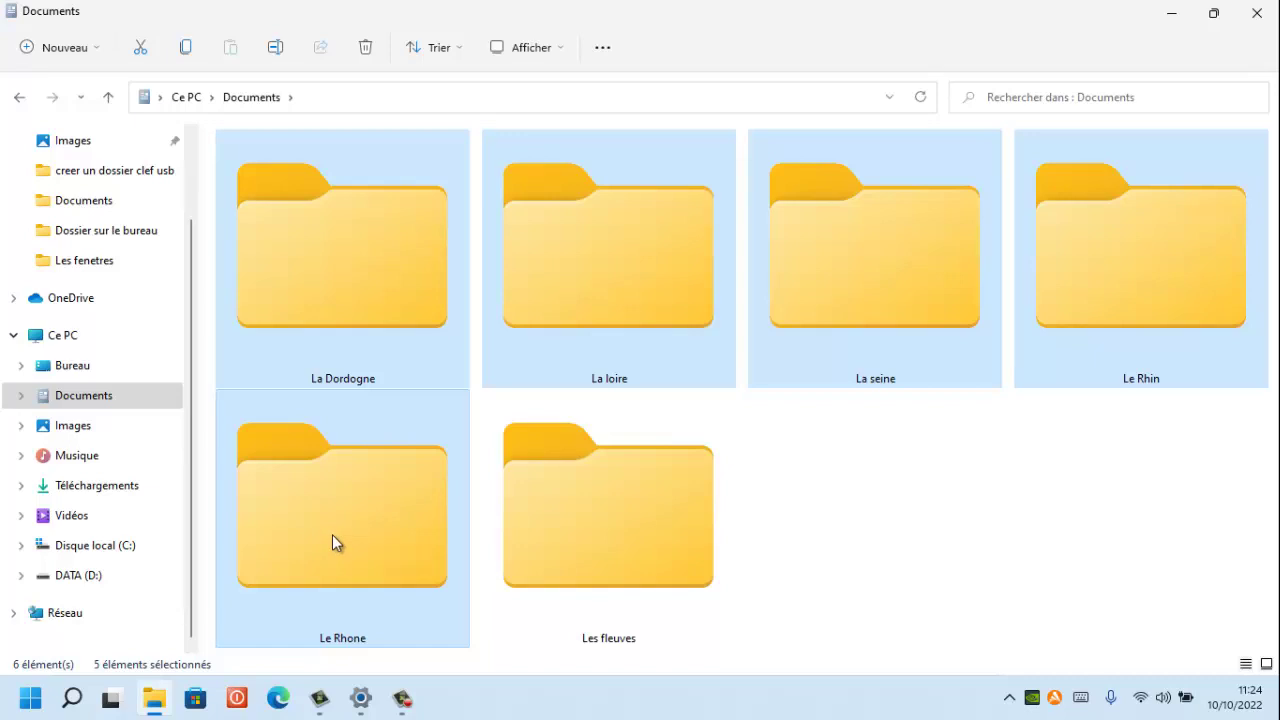
pyautogui.moveTo(332, 534); pyautogui.dragTo(582, 546)
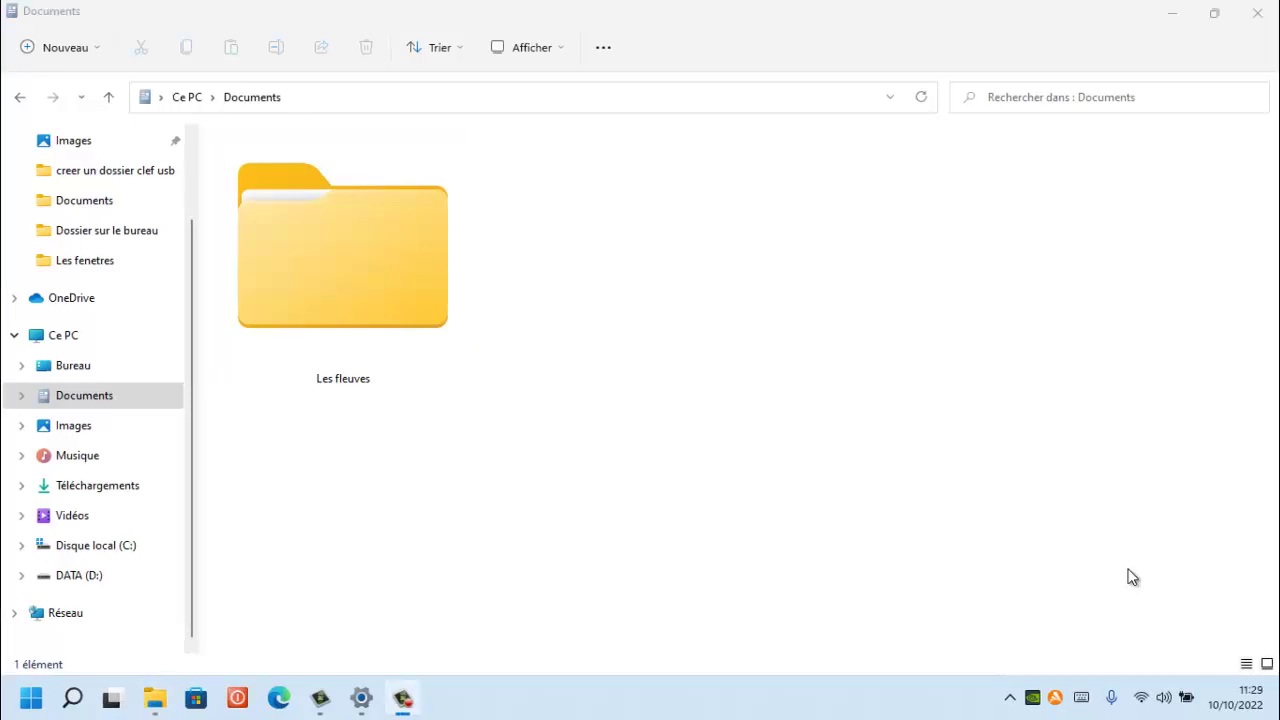
# Minimize the Documents window and launch WordPad by searching for "wordpad".
pyautogui.click(1171, 18)
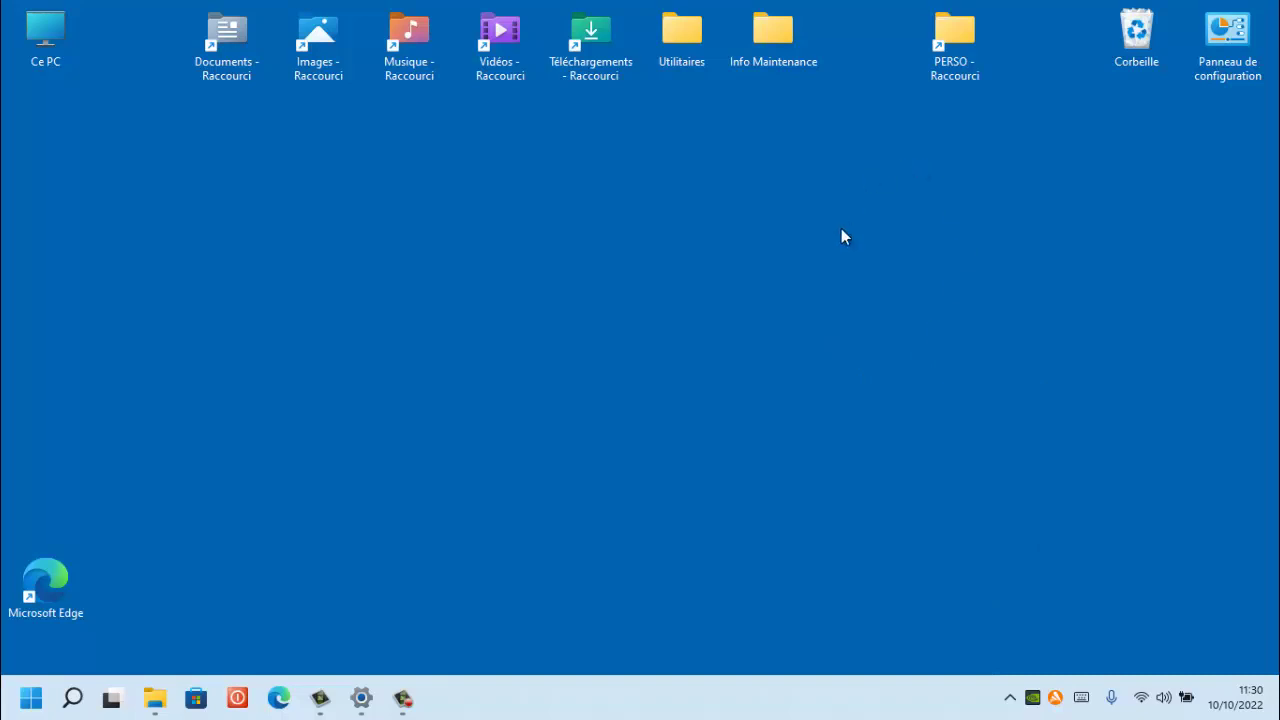
pyautogui.click(28, 708)
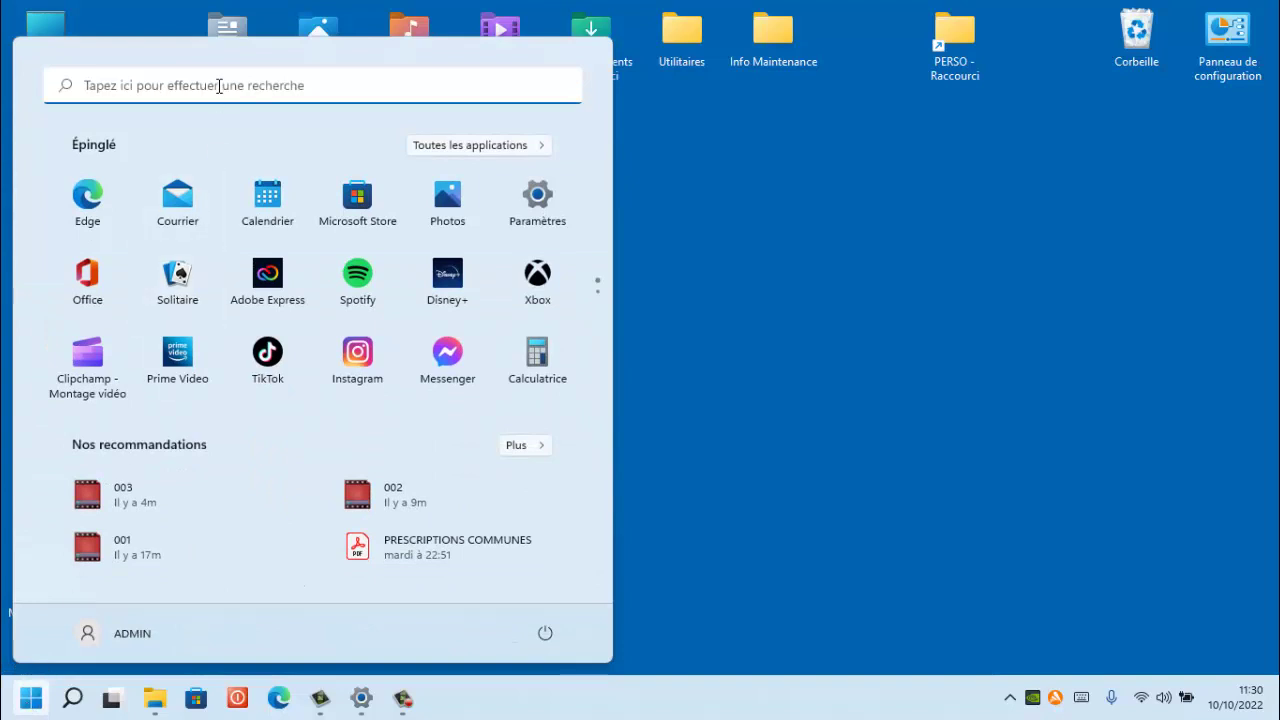
pyautogui.click(220, 87)
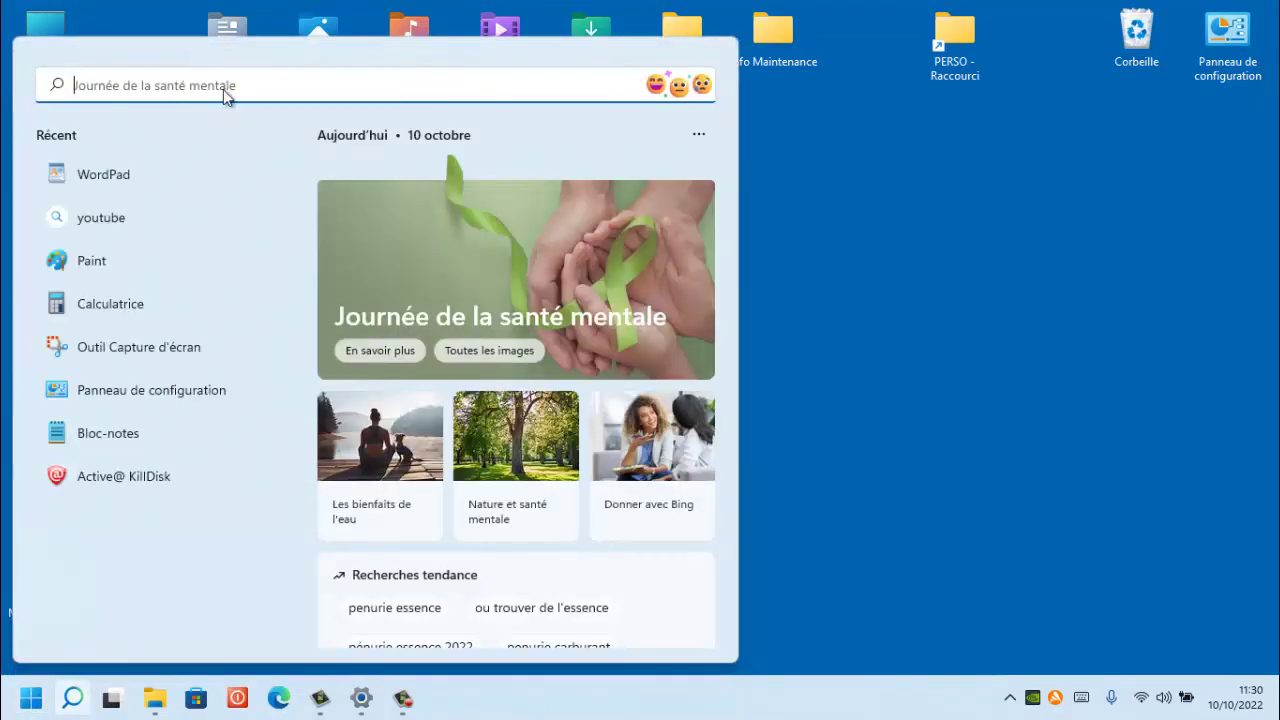
pyautogui.write('wordpad')
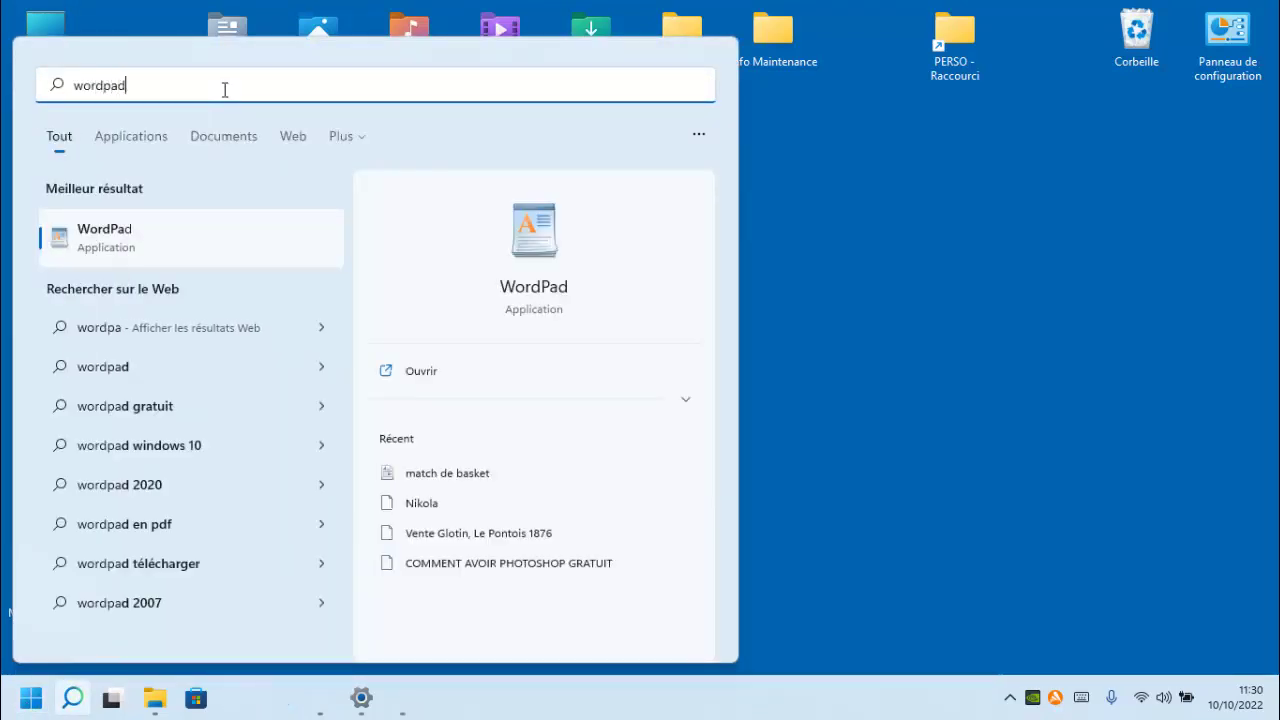
pyautogui.click(117, 238)
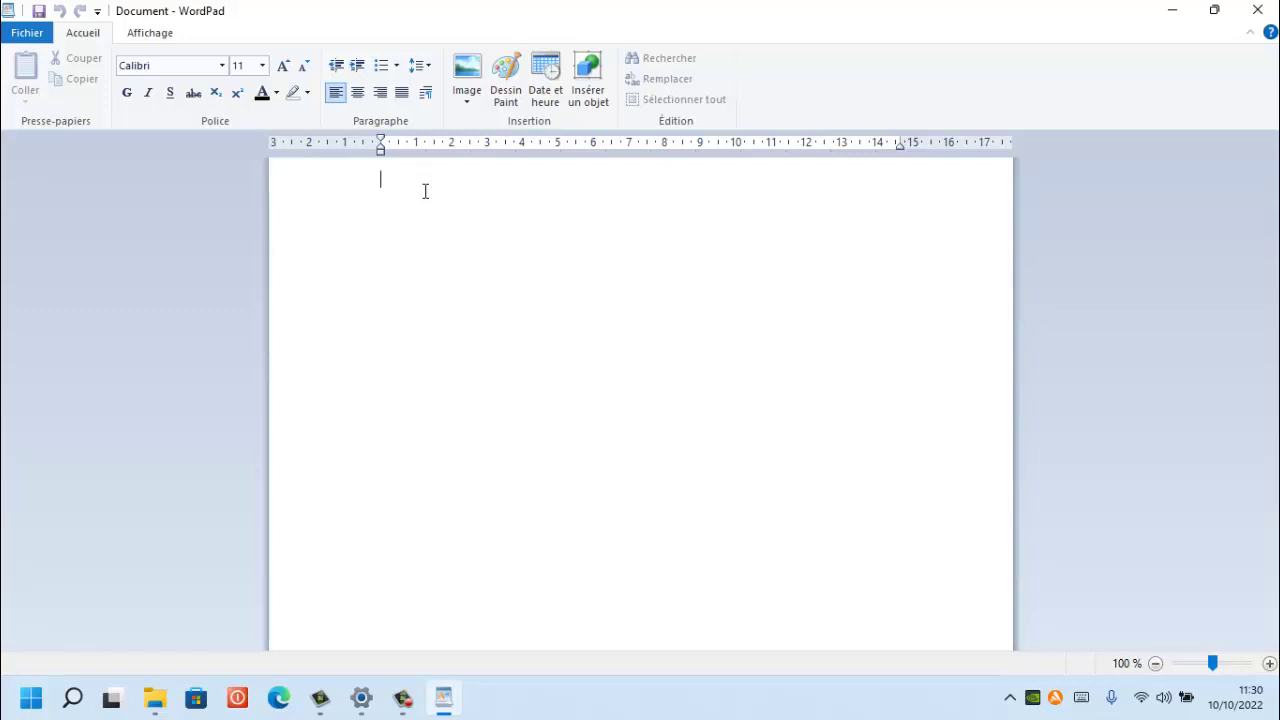
# Write the sentence "Le rhône est un fleuve d'Europe long de 812 kilometres." in the blank document.
pyautogui.write('Le')
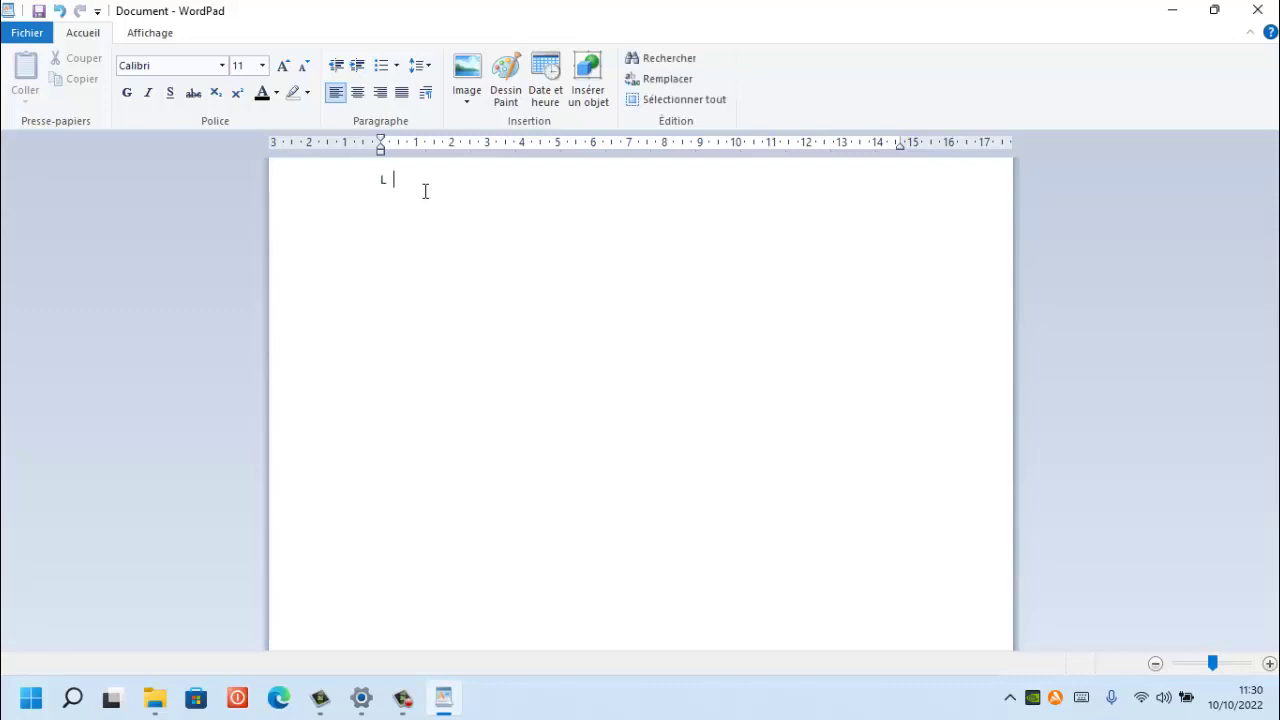
pyautogui.write(" rhône est un fleuve d'")
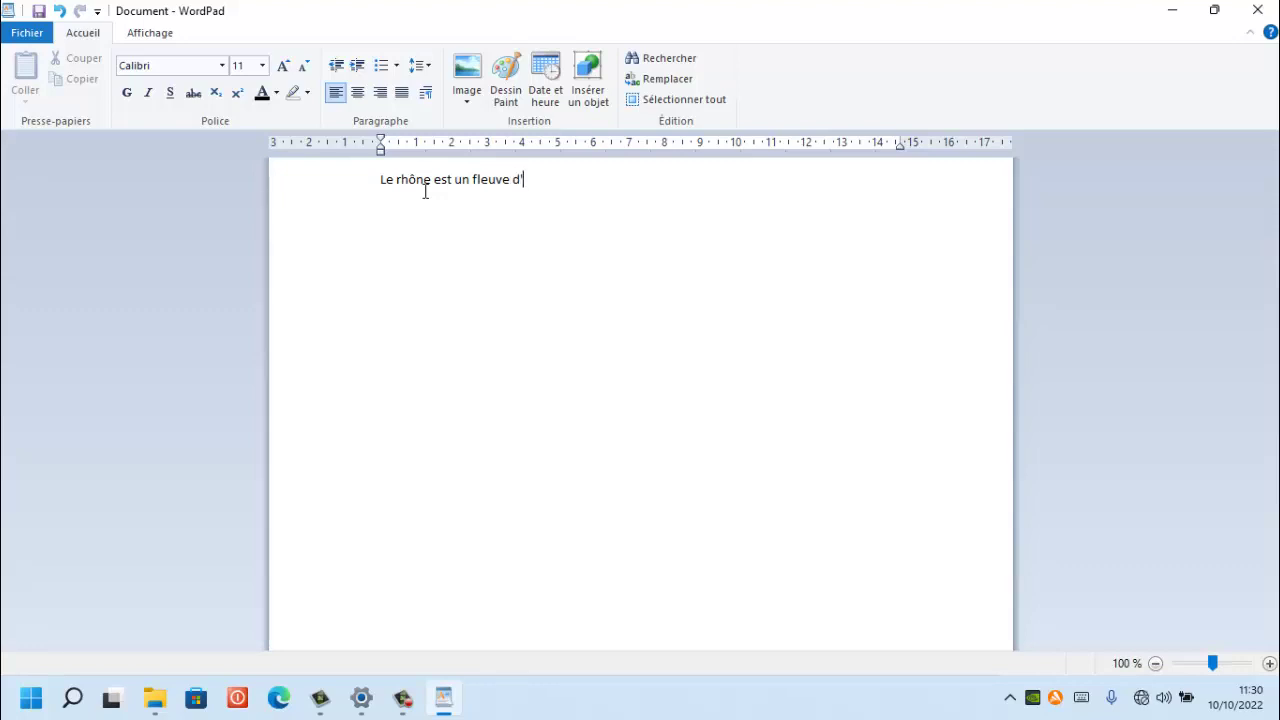
pyautogui.write('Europ ')
pyautogui.write(' long de')
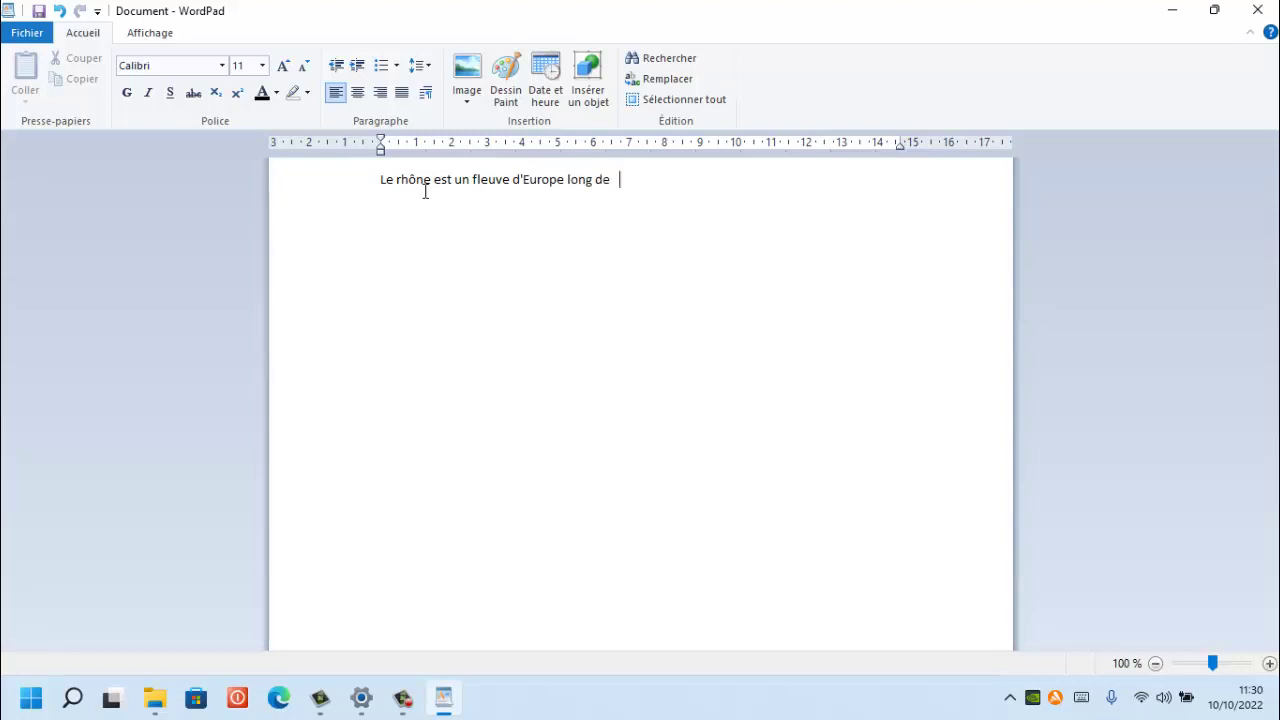
pyautogui.write(' 812 ki')
pyautogui.press('BackSpace')
pyautogui.write('lometres.')
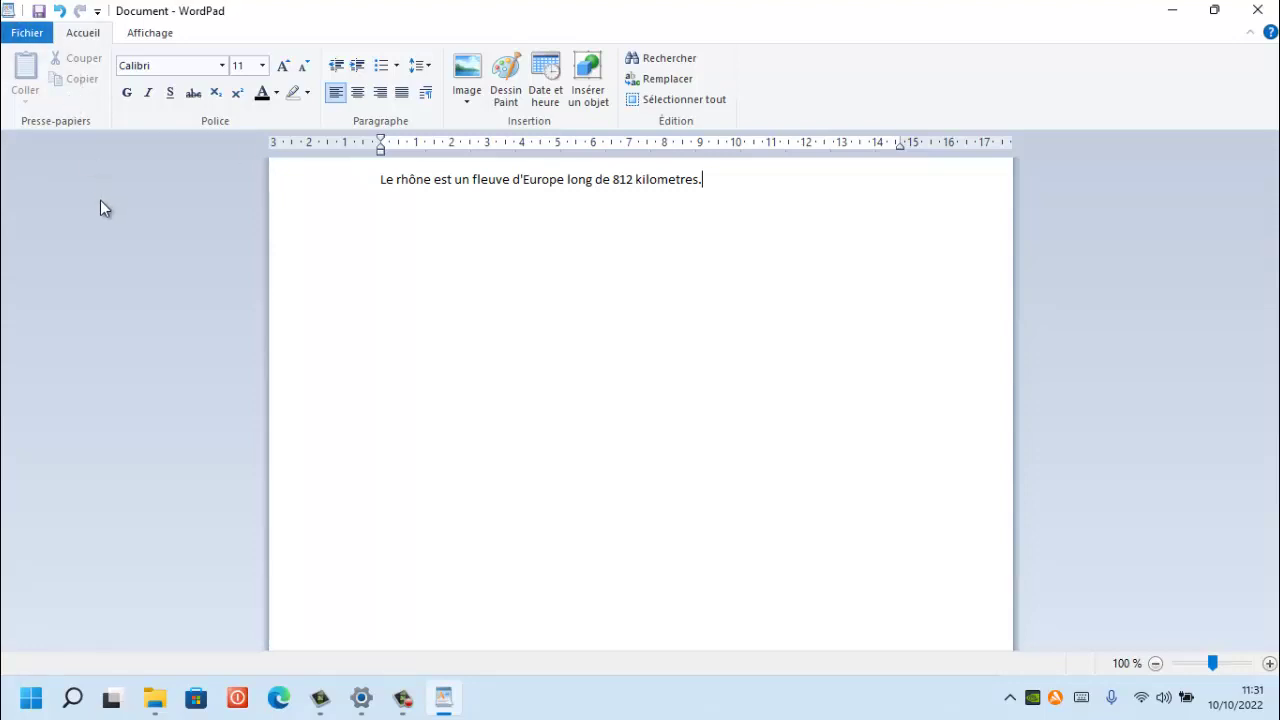
# Save the document in RTF format as "fleuve le rhone" in the Le Rhone folder inside Documents > Les fleuves.
pyautogui.click(32, 36)
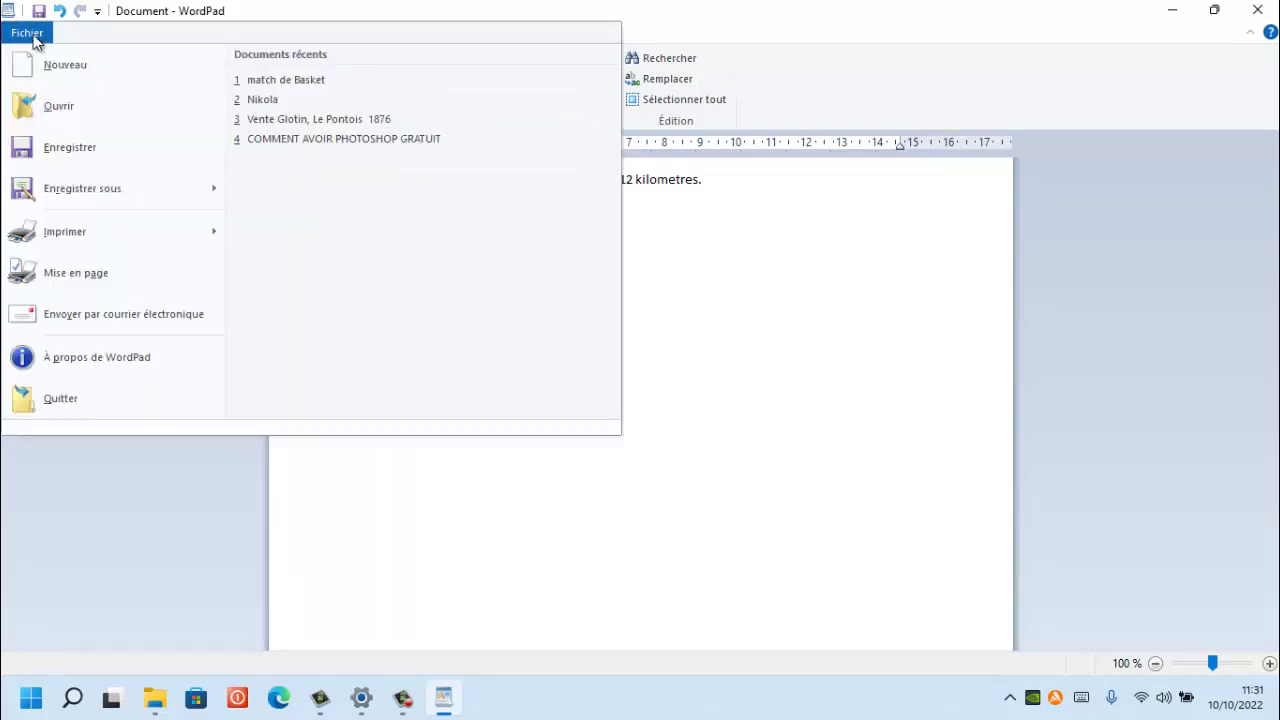
pyautogui.click(115, 195)
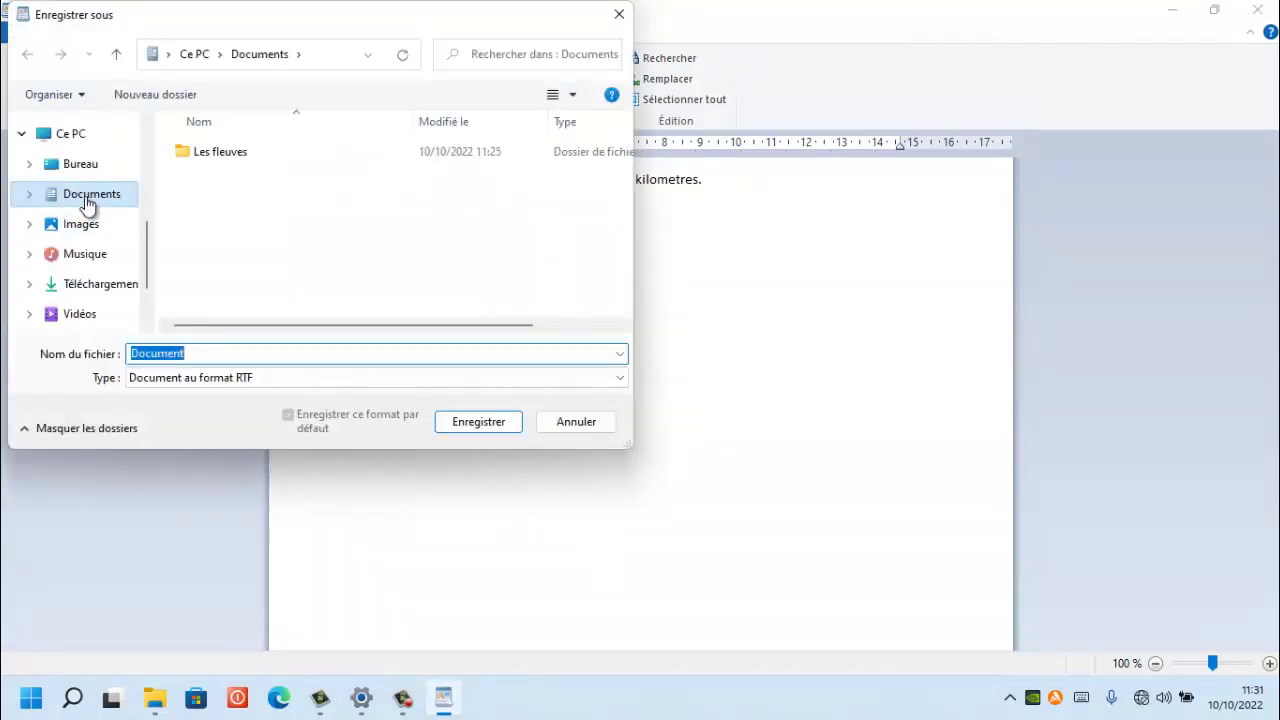
pyautogui.click(86, 199)
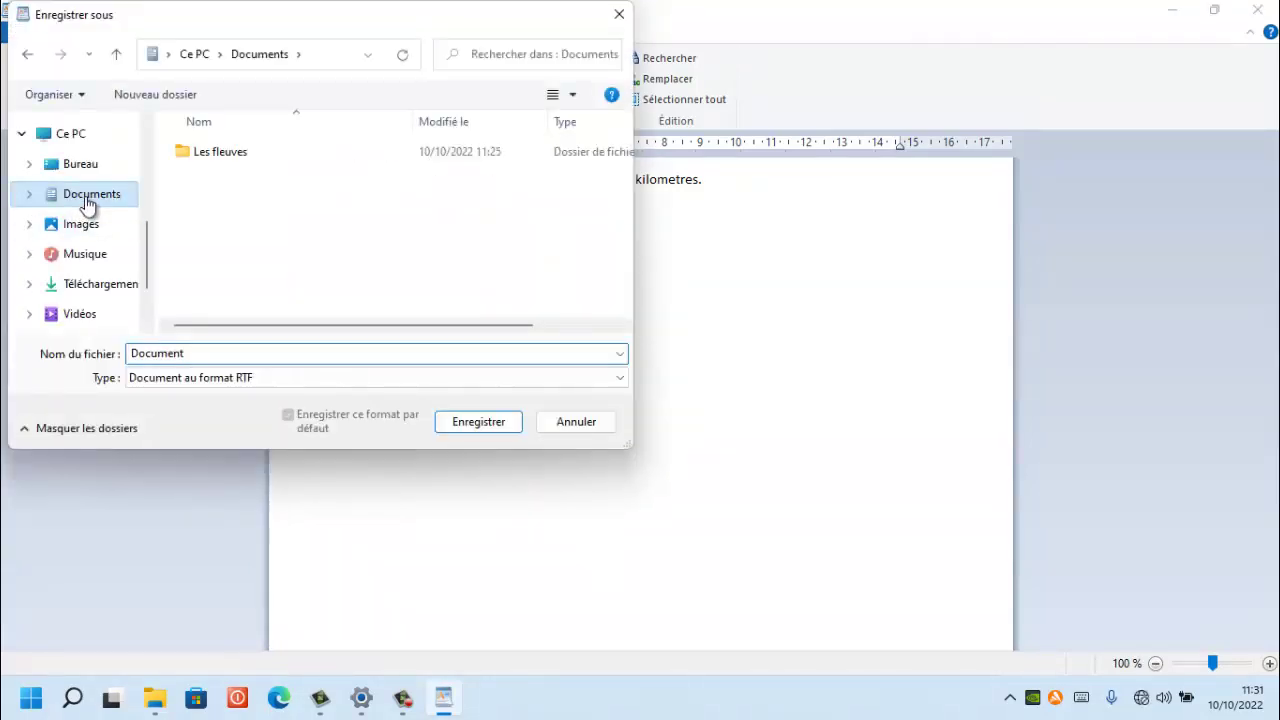
pyautogui.click(215, 162)
pyautogui.doubleClick(213, 156)
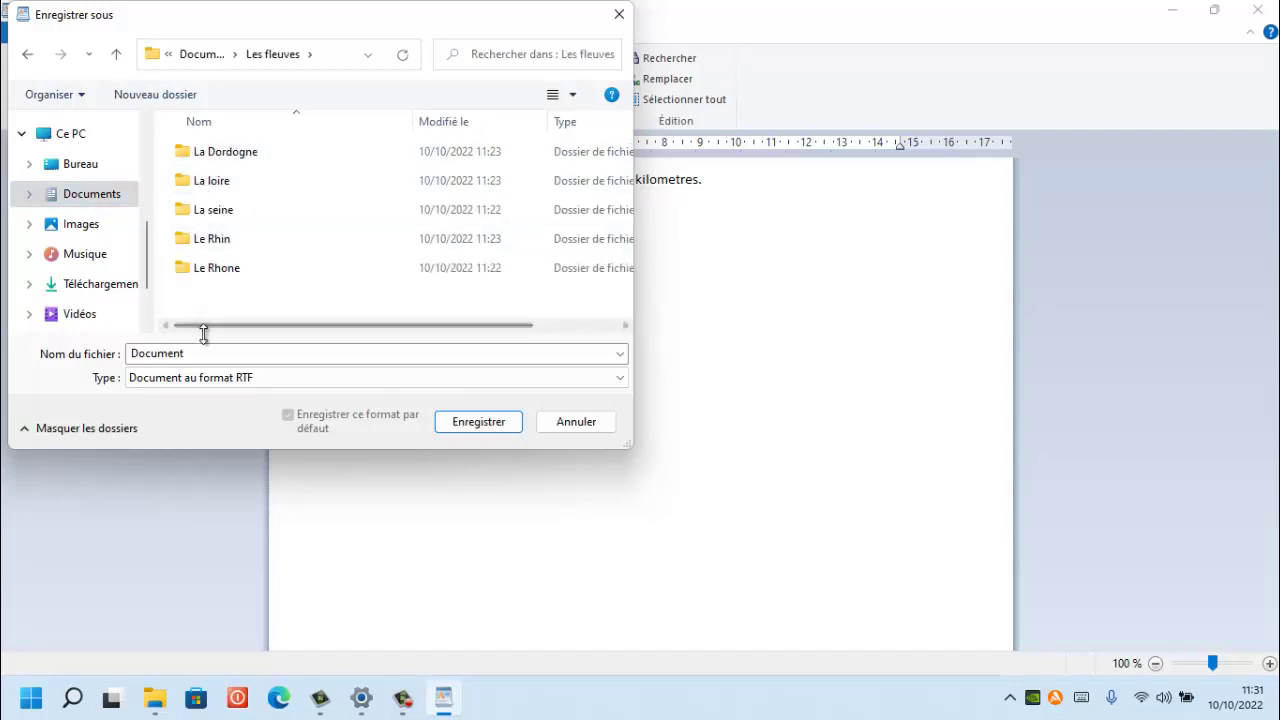
pyautogui.doubleClick(220, 271)
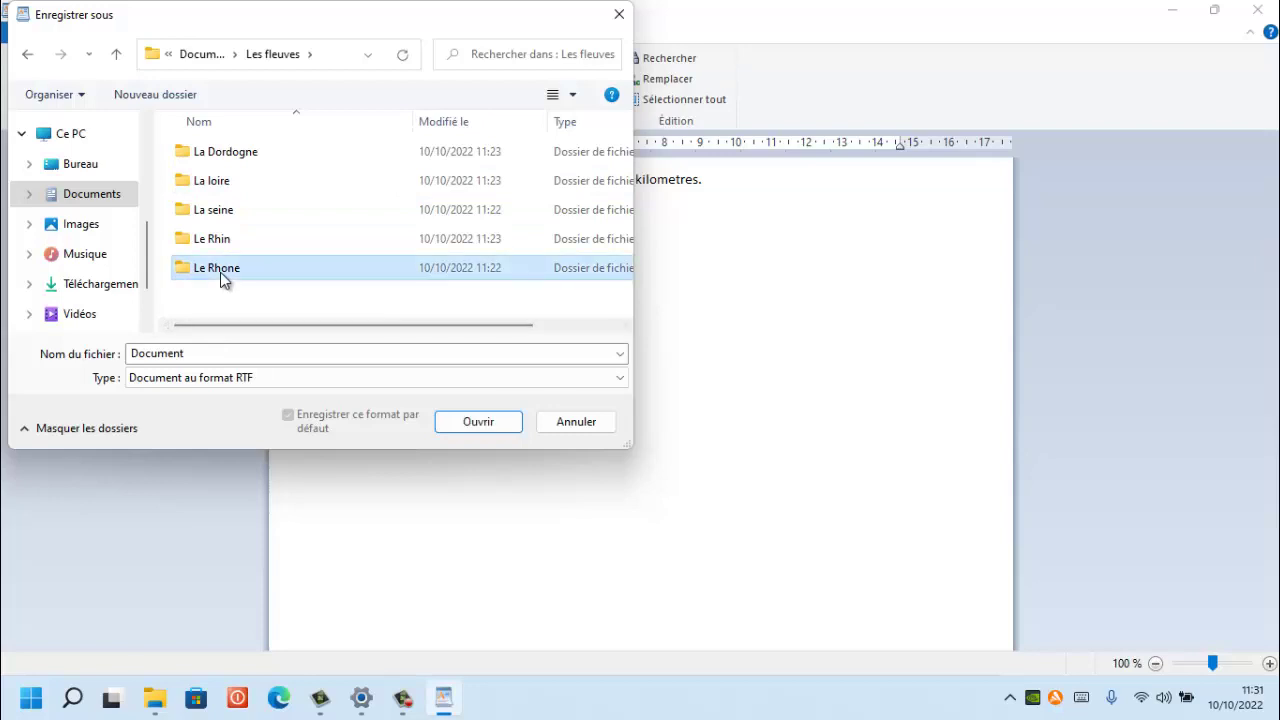
pyautogui.doubleClick(189, 354)
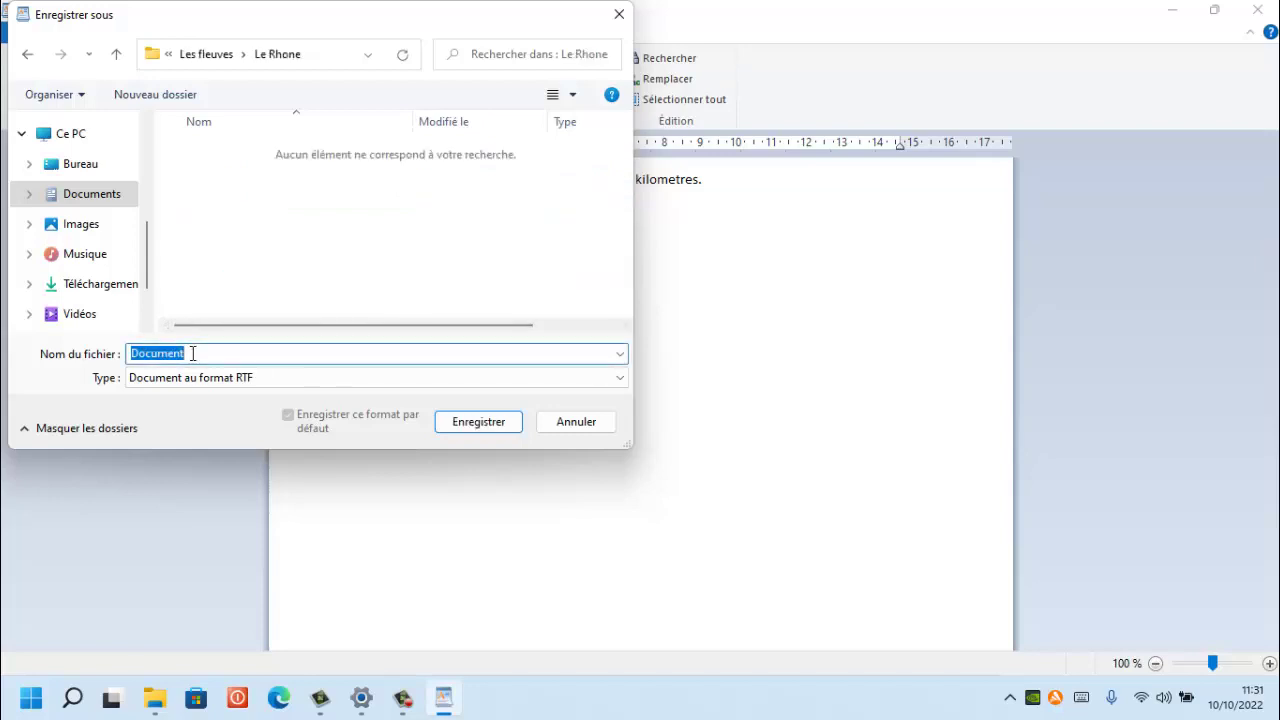
pyautogui.write('fleuve le rhone')
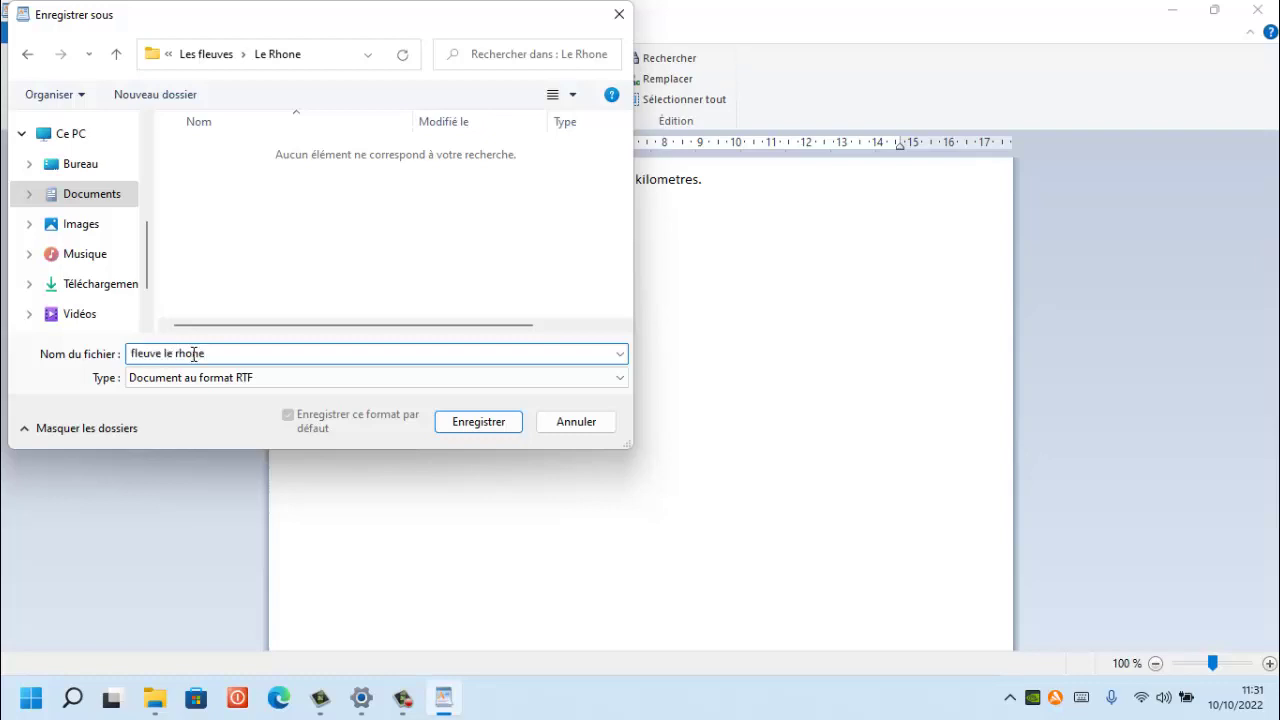
pyautogui.click(468, 428)
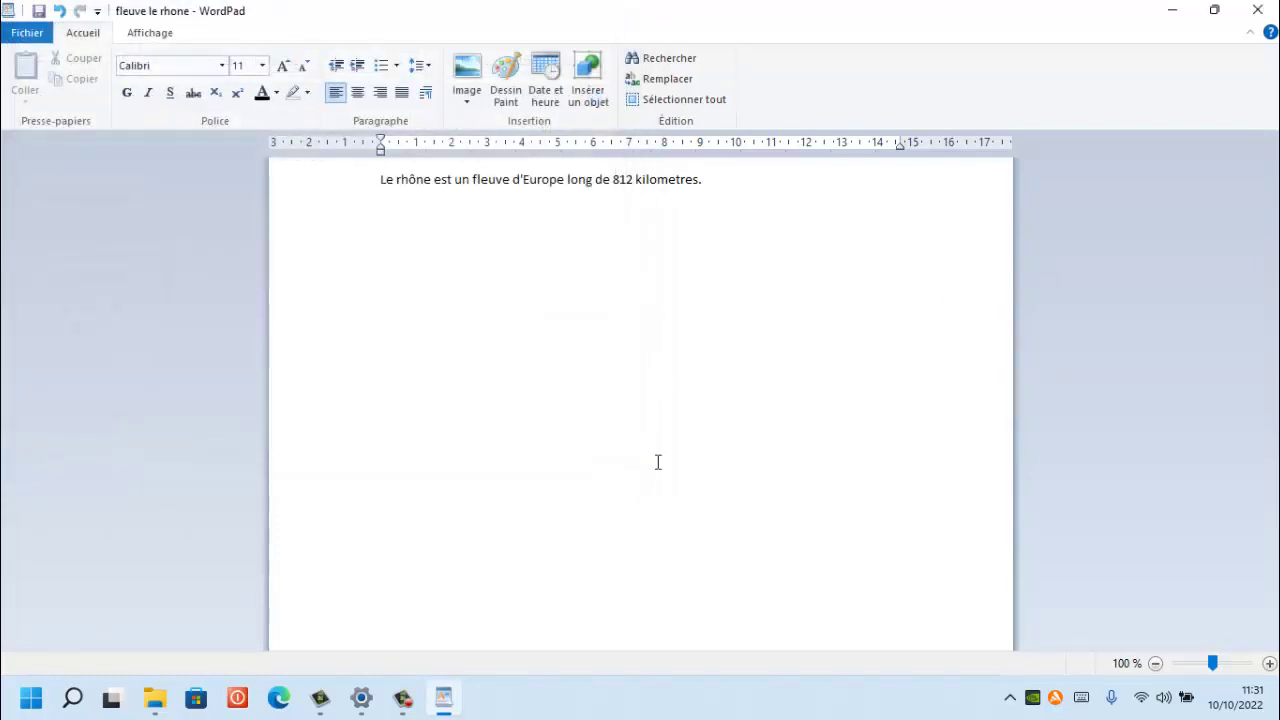